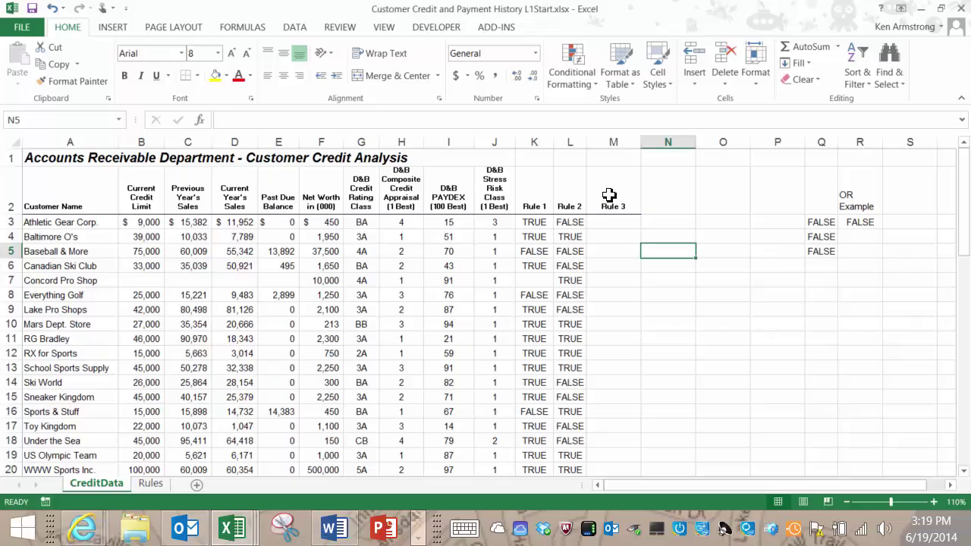
- Review the Rule #3 conditions on the Rules sheet: composite appraisal, PAYDEX score and stress risk class
click(609, 196)
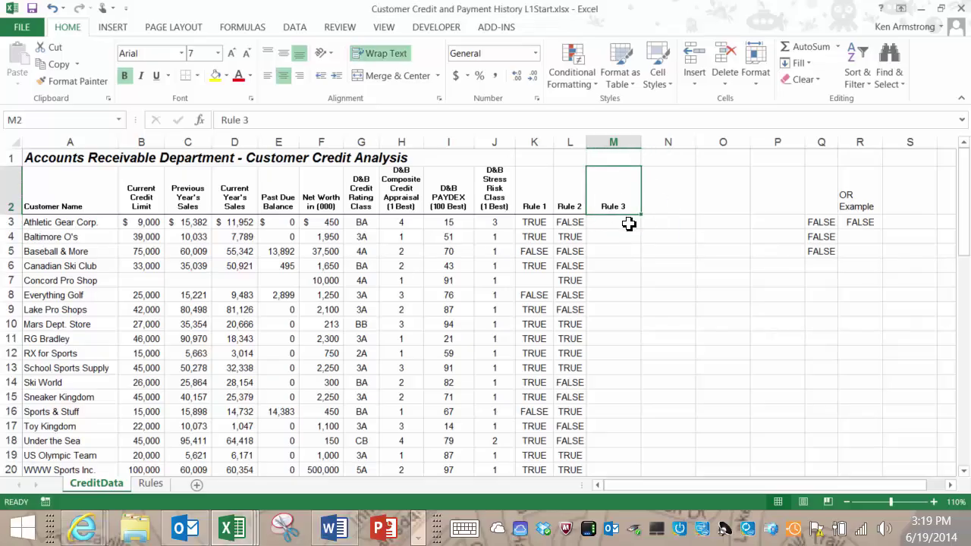
click(154, 483)
click(135, 327)
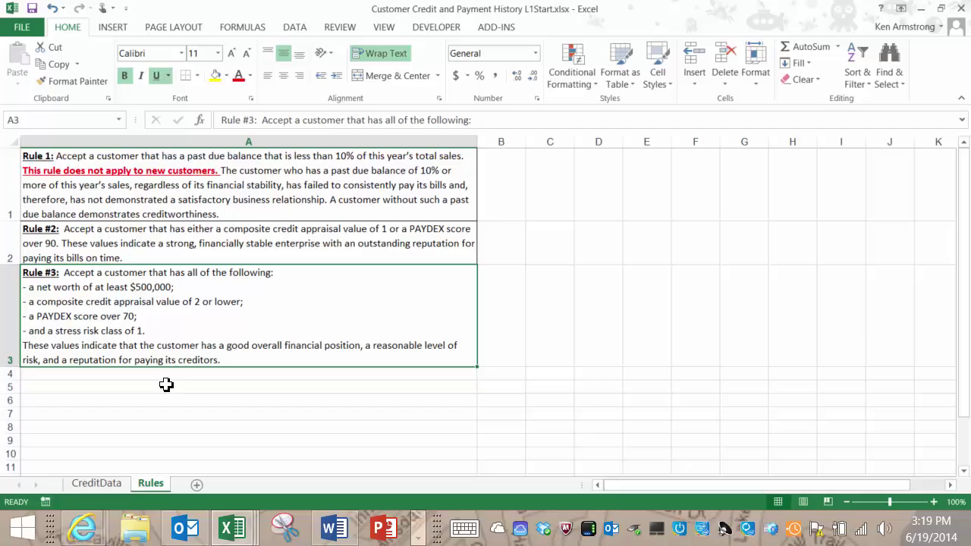
double_click(249, 304)
drag(255, 303, 27, 305)
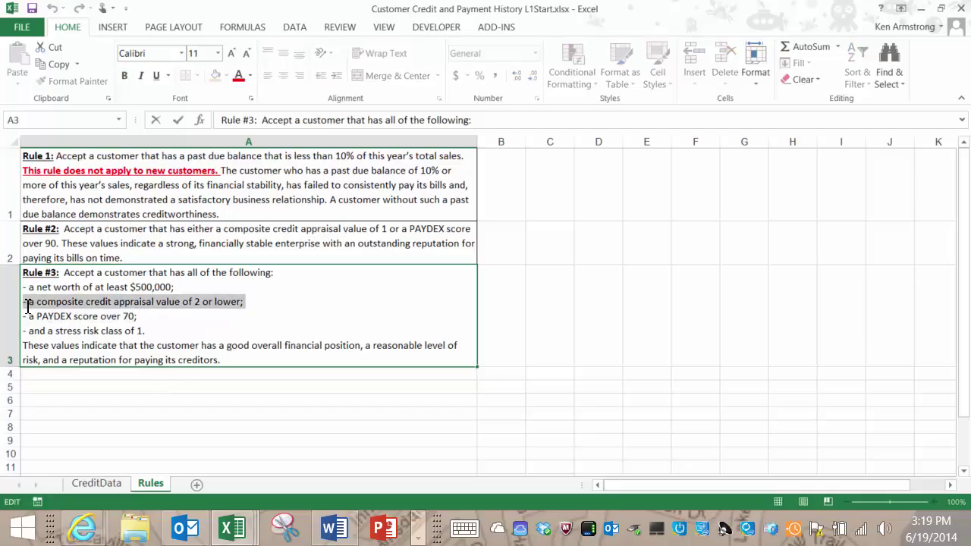
click(166, 318)
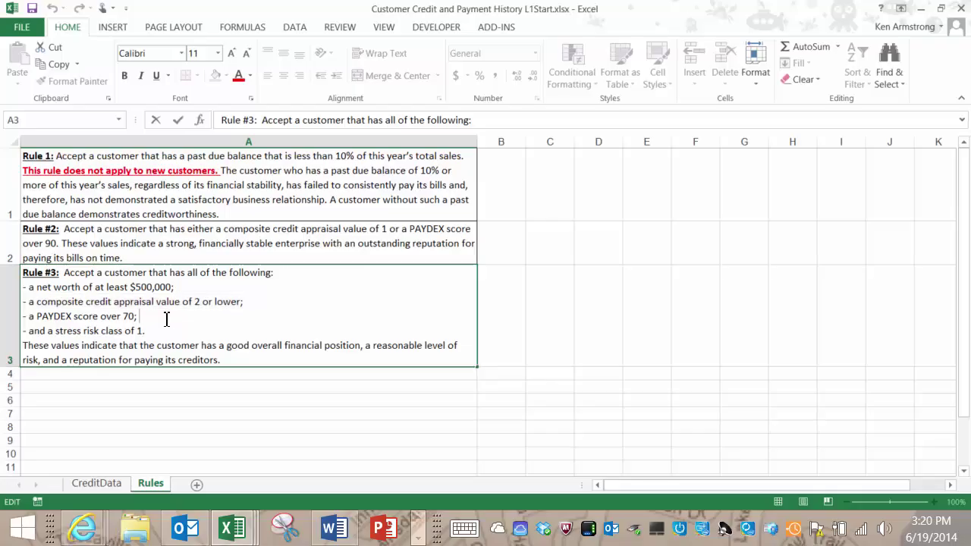
drag(165, 318, 25, 318)
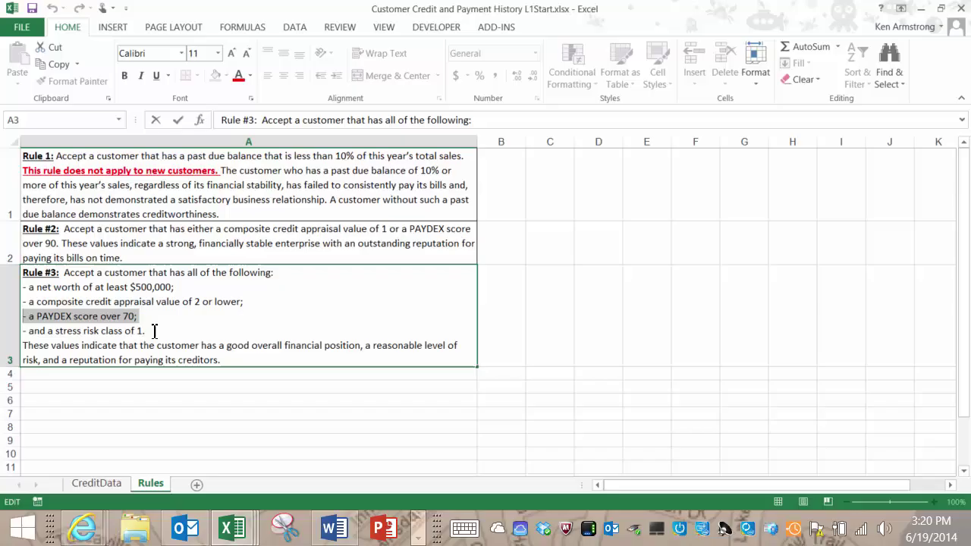
drag(154, 331, 20, 334)
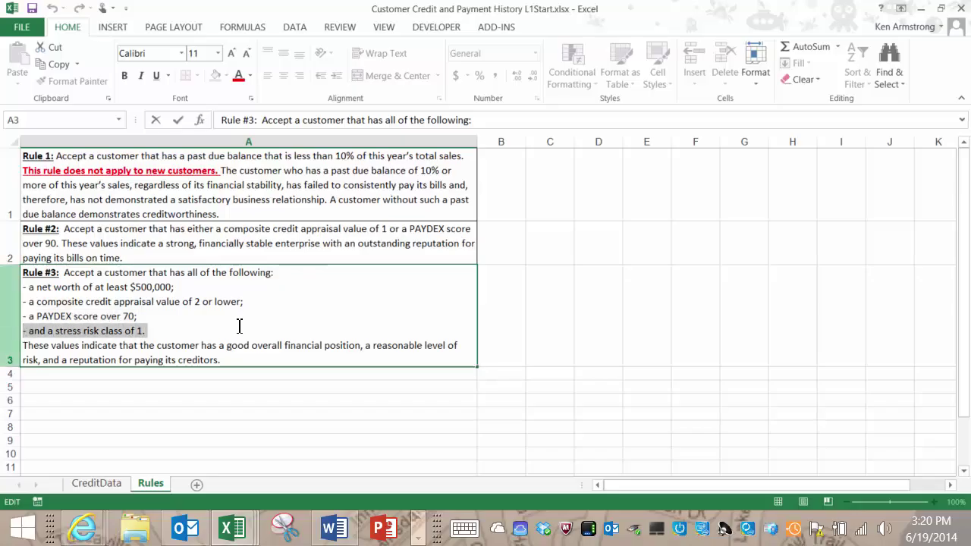
click(102, 486)
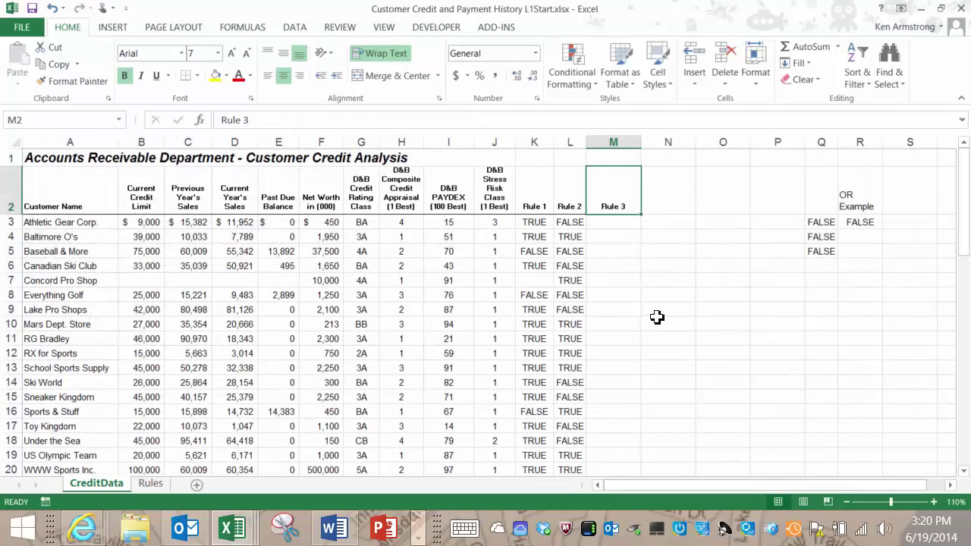
- Check the OR Example formula and set the Q4 test value to TRUE
click(624, 297)
click(619, 201)
click(612, 224)
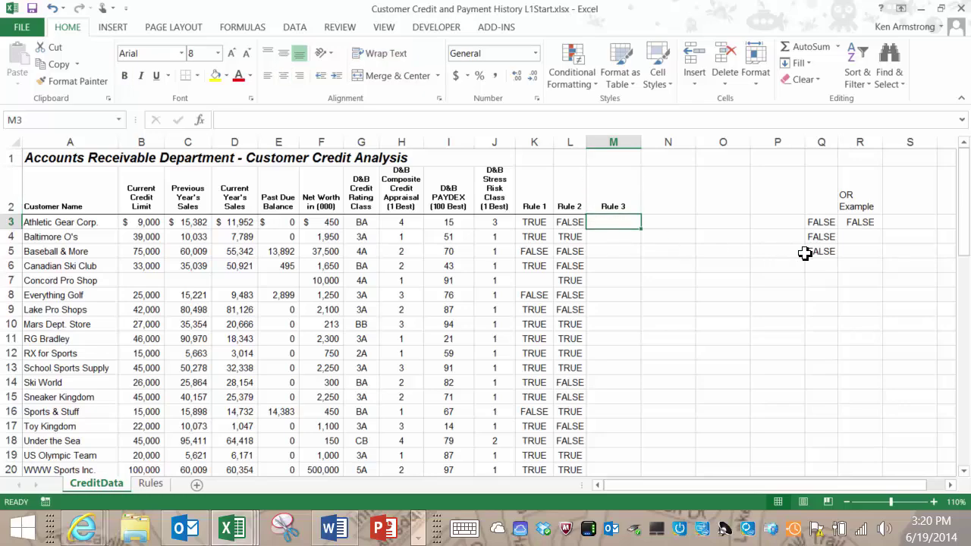
click(865, 223)
click(827, 238)
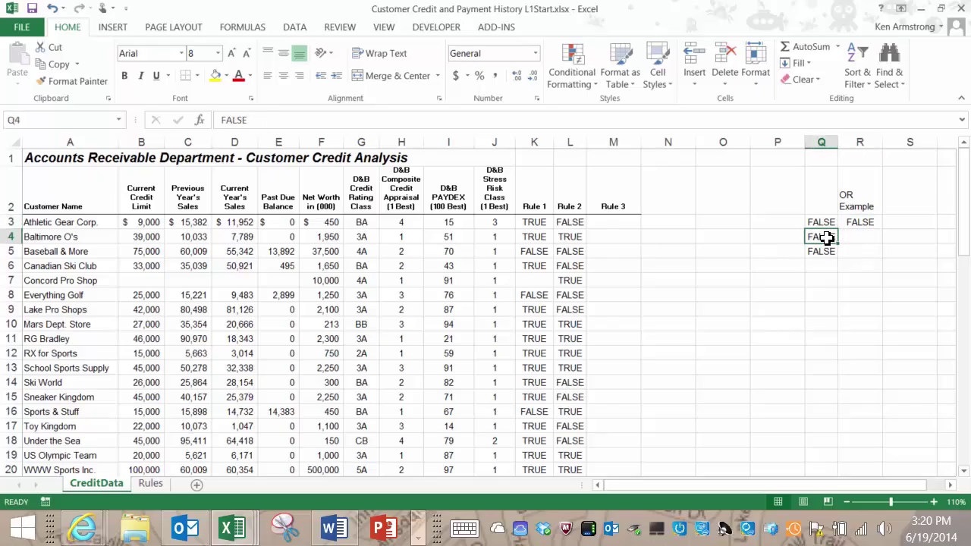
text(true)
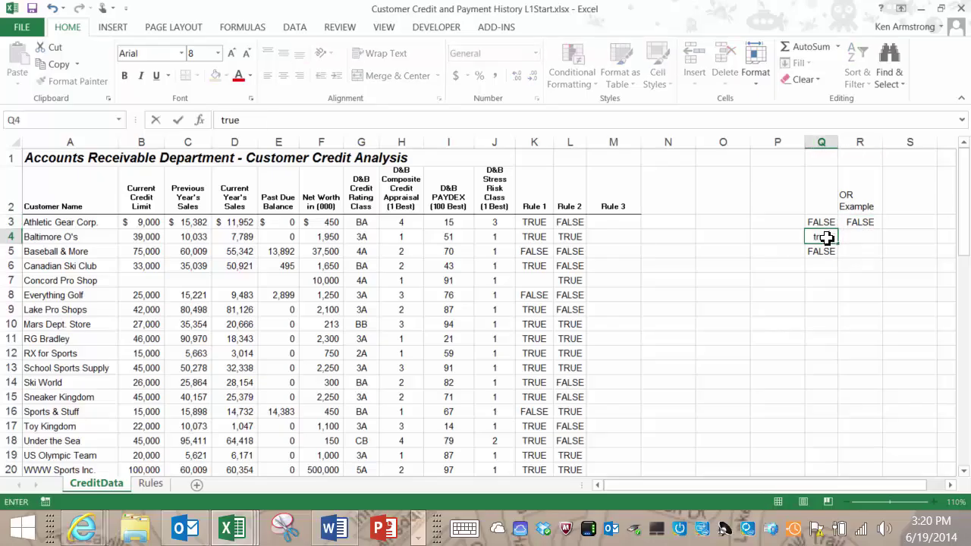
key(Return)
click(827, 238)
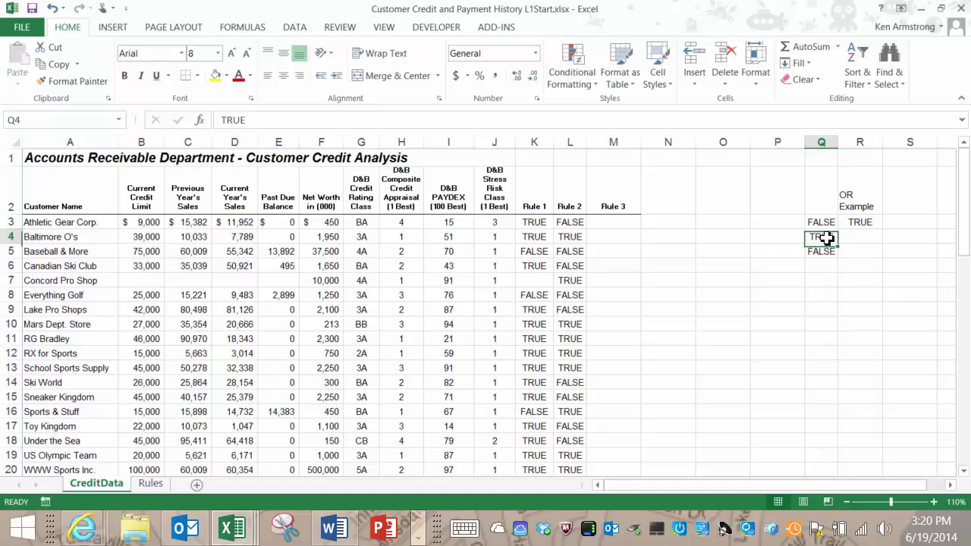
- Add the header 'AND Example' in S2
key(Up)
key(Right)
key(Up)
key(Right)
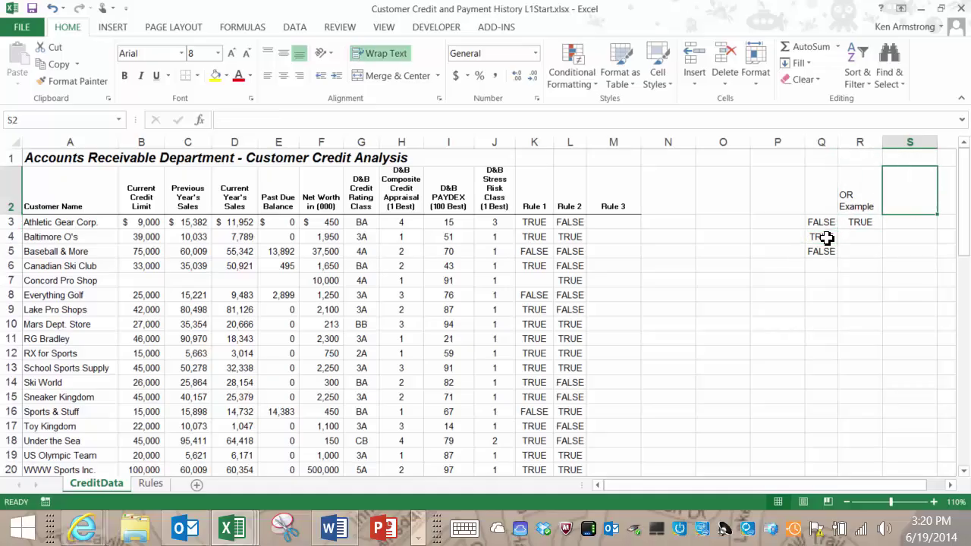
text(AND)
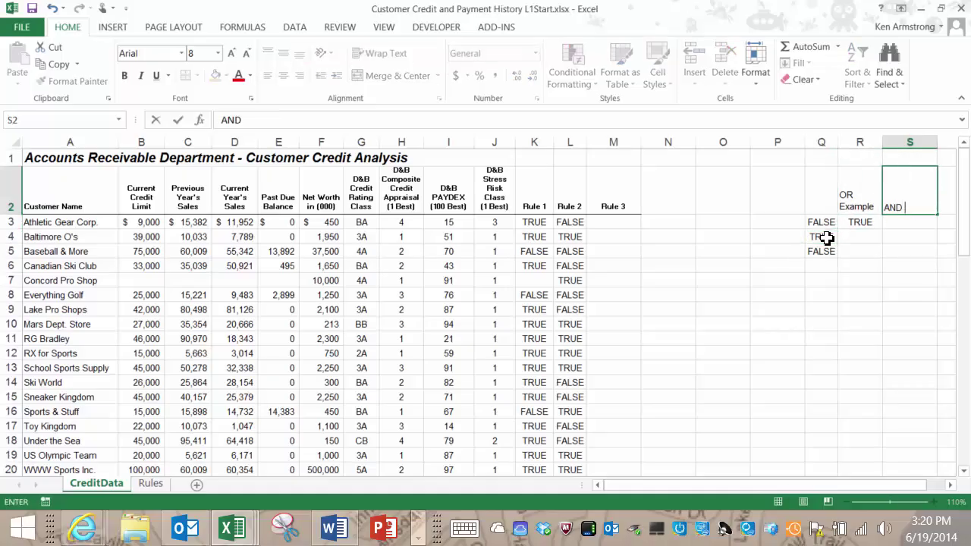
text( Example)
key(Return)
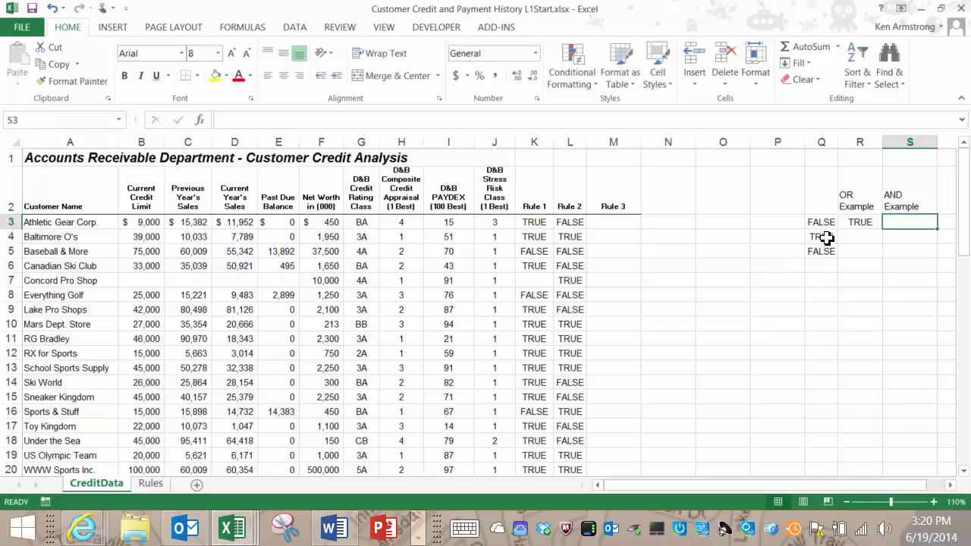
- Enter =AND(Q3:Q5) in S3
key(Left)
key(Right)
text(=and)
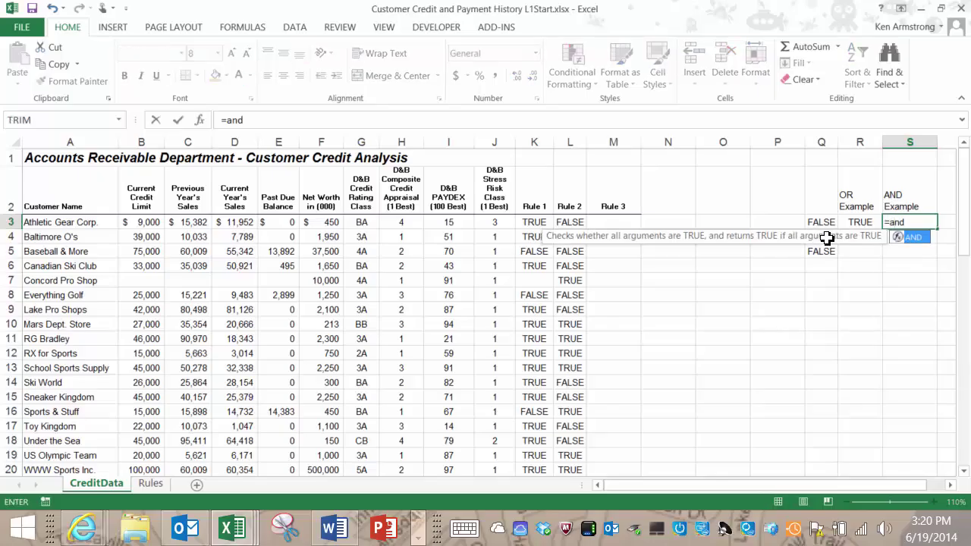
text(()
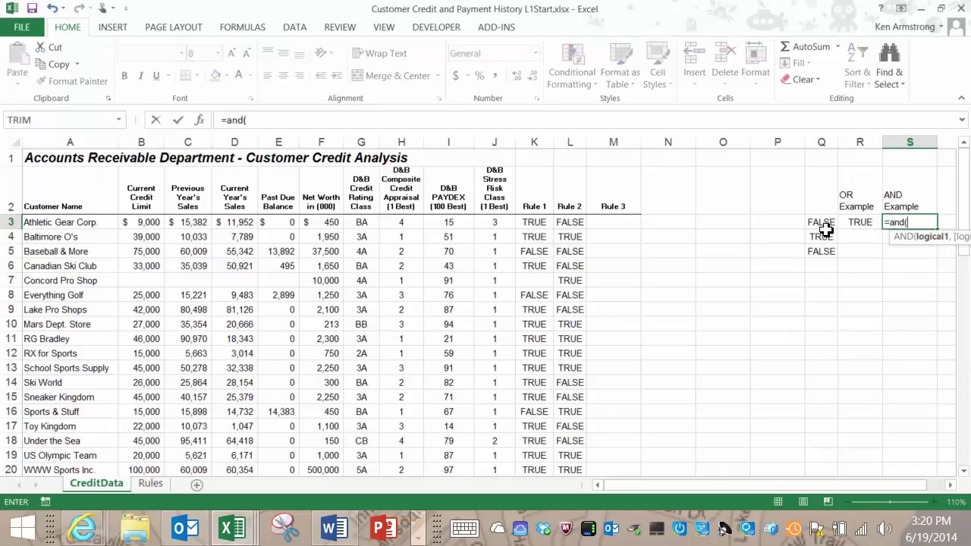
drag(825, 230, 827, 251)
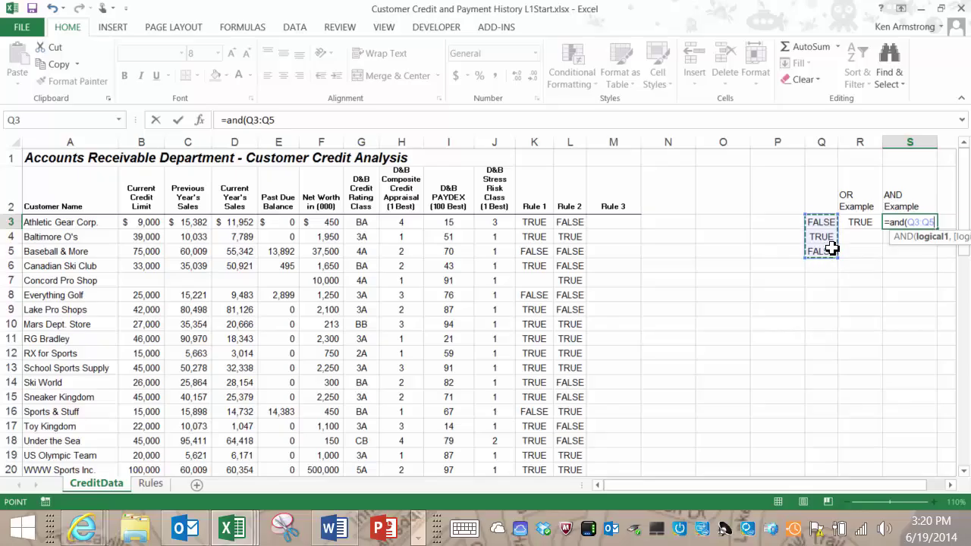
text())
key(Return)
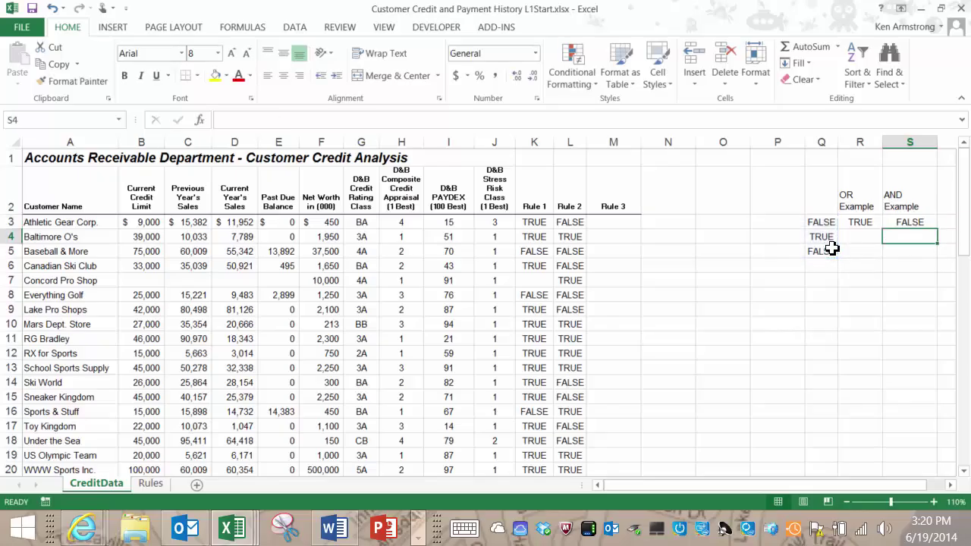
- Set the Q3 and Q5 test values to TRUE
key(Up)
key(Left)
key(Left)
text(true)
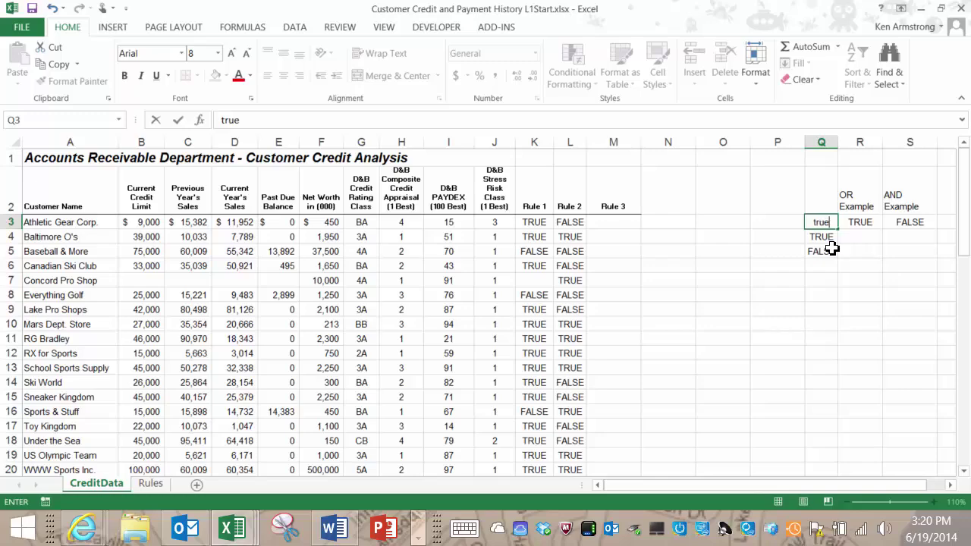
key(Return)
key(Down)
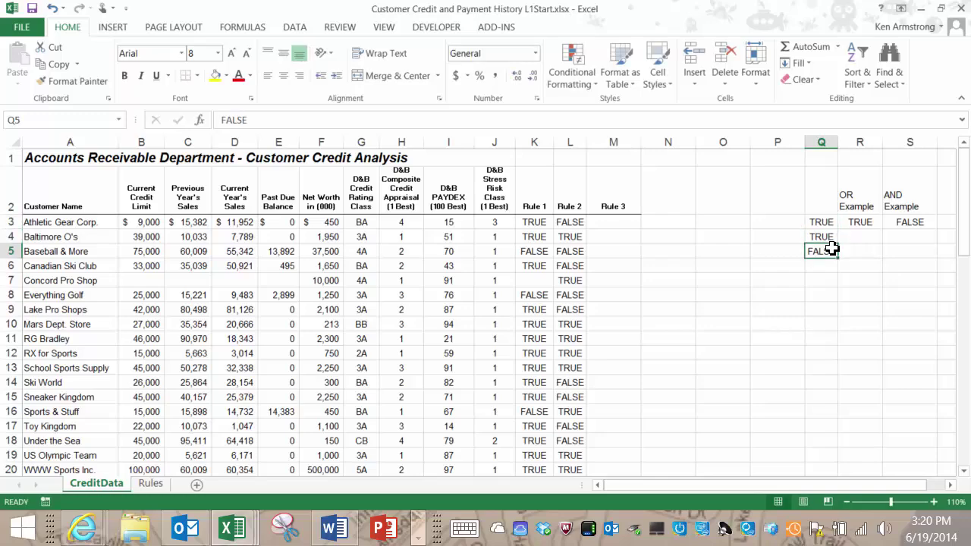
text(true)
key(Return)
key(Up)
key(Up)
key(Up)
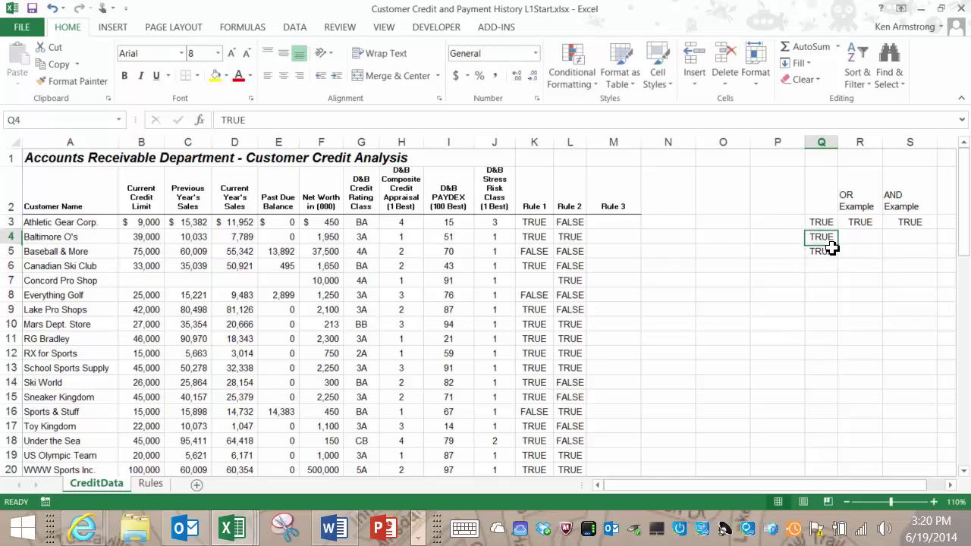
key(Left)
key(Left)
key(Left)
key(Left)
- Type =and( into M3 to open the Rule 3 AND formula
text(=)
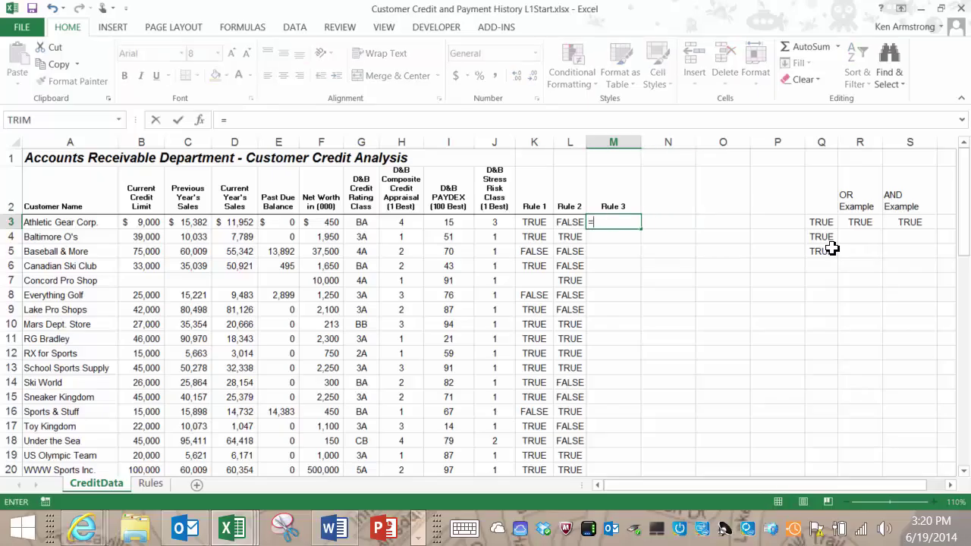
text(and()
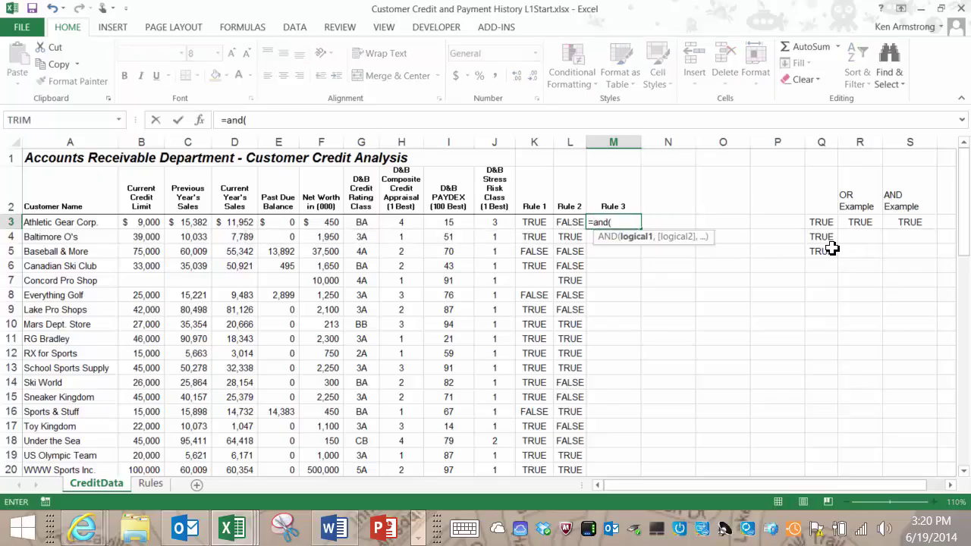
key(BackSpace)
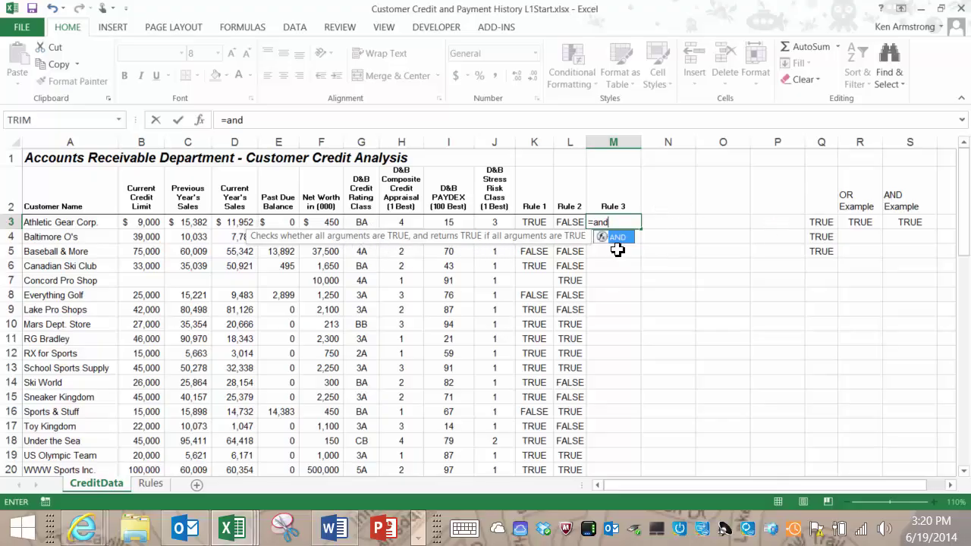
text(()
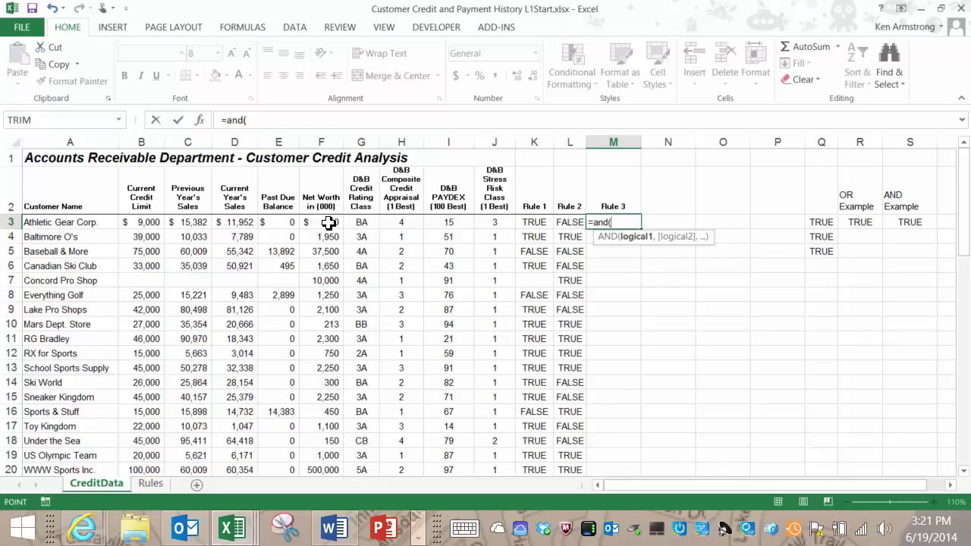
- Enter the first Rule 3 condition 1000*F3>=500000 followed by a comma
click(329, 222)
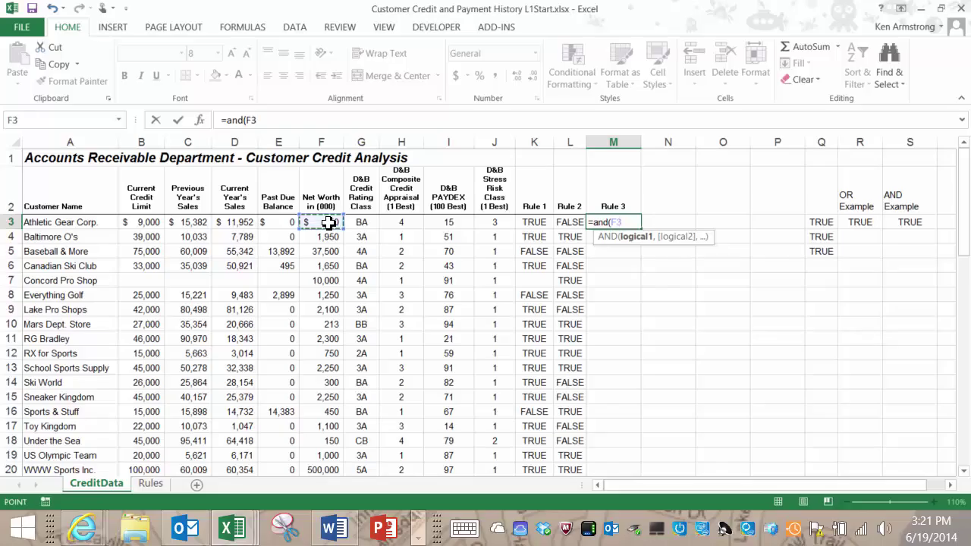
text(>=50000)
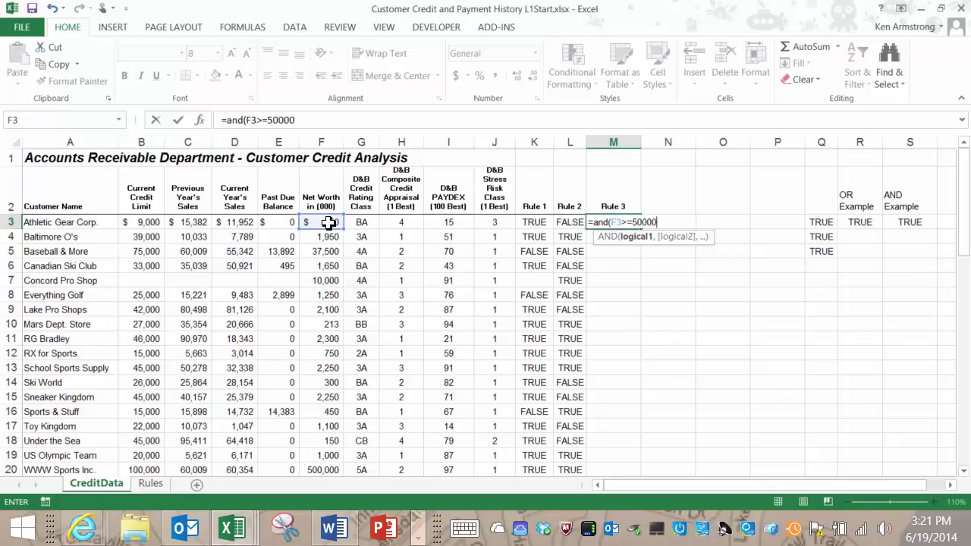
text(0)
click(247, 121)
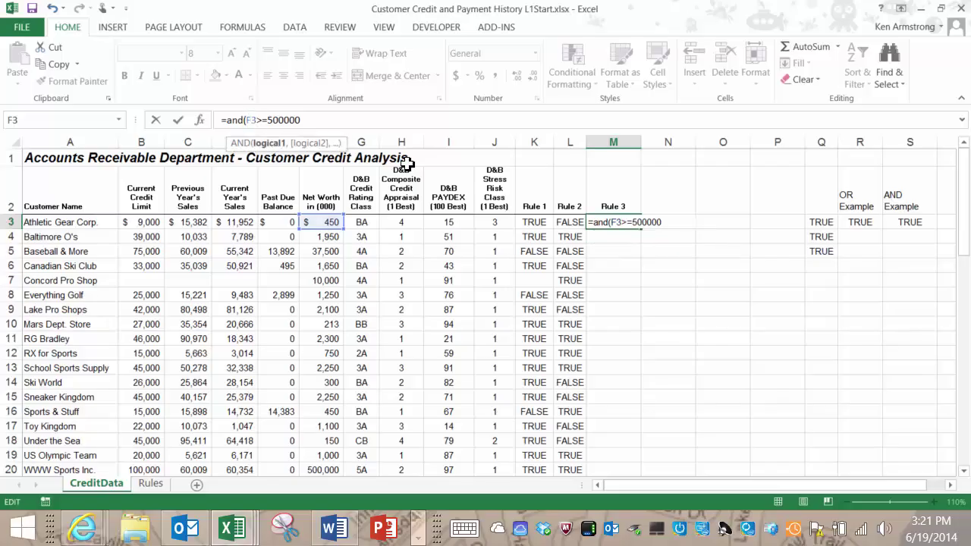
text(1000)
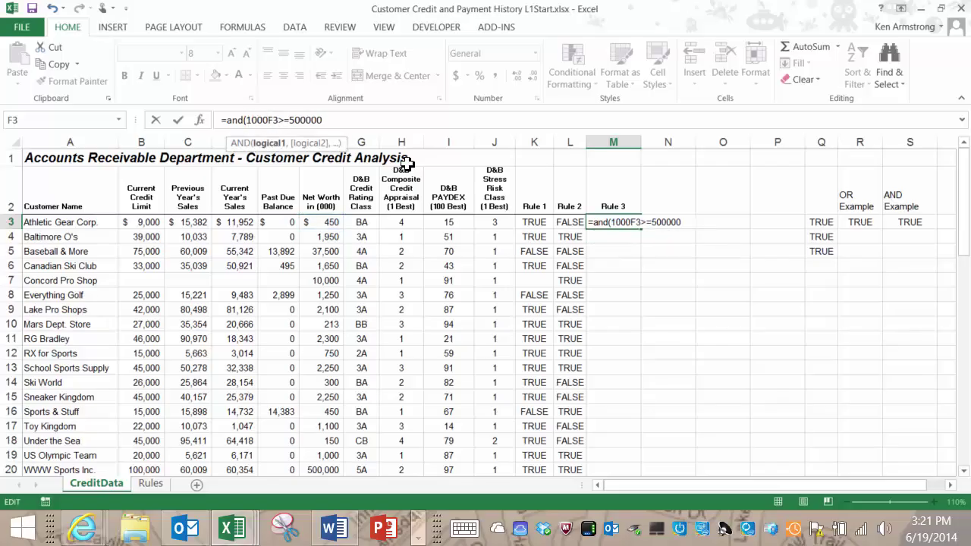
text(*)
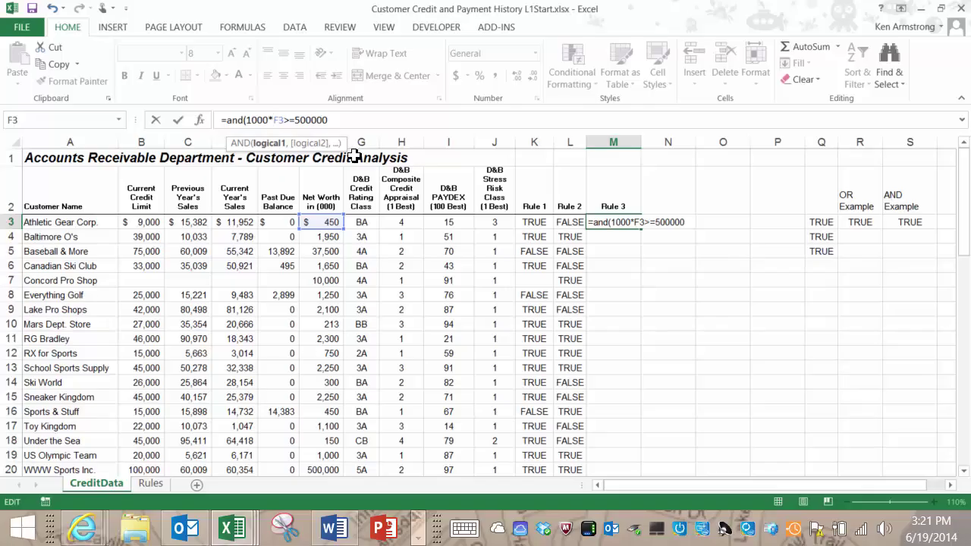
click(335, 122)
text(,)
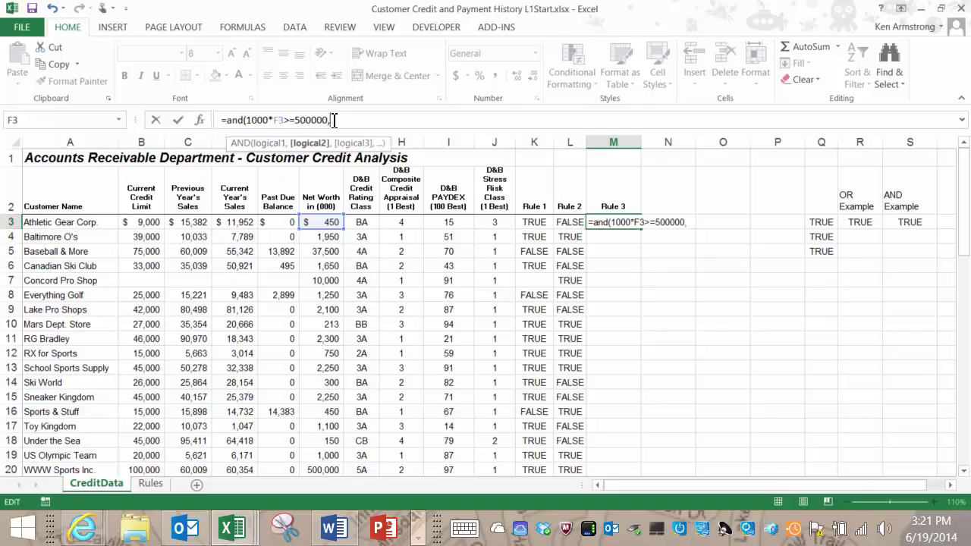
- Add the conditions H3<=2 and I3>70 to the Rule 3 formula
click(407, 223)
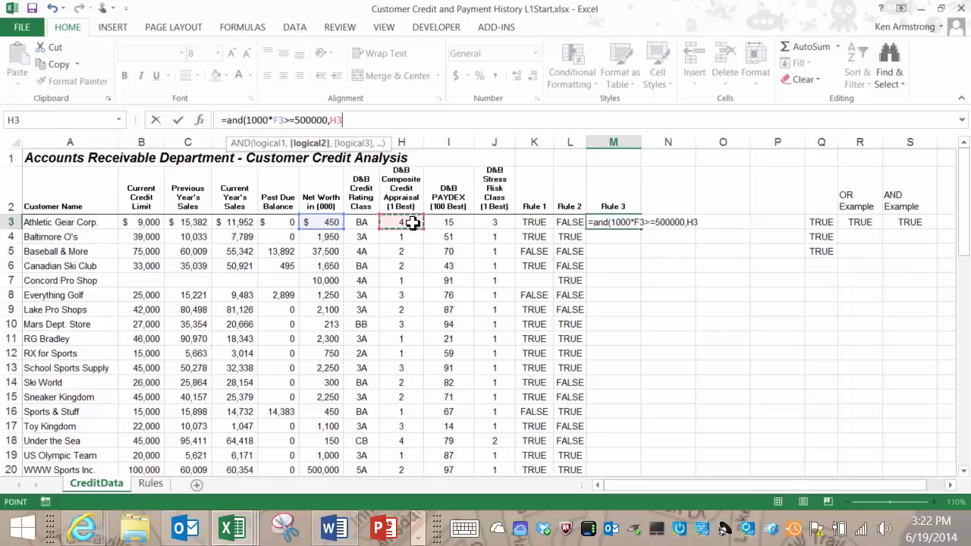
text(<=2)
text(,)
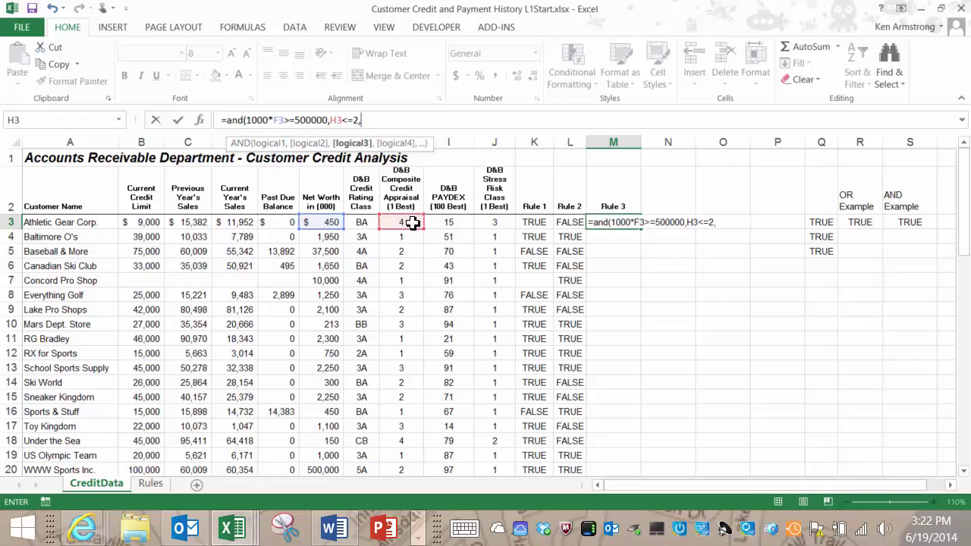
click(376, 120)
click(459, 222)
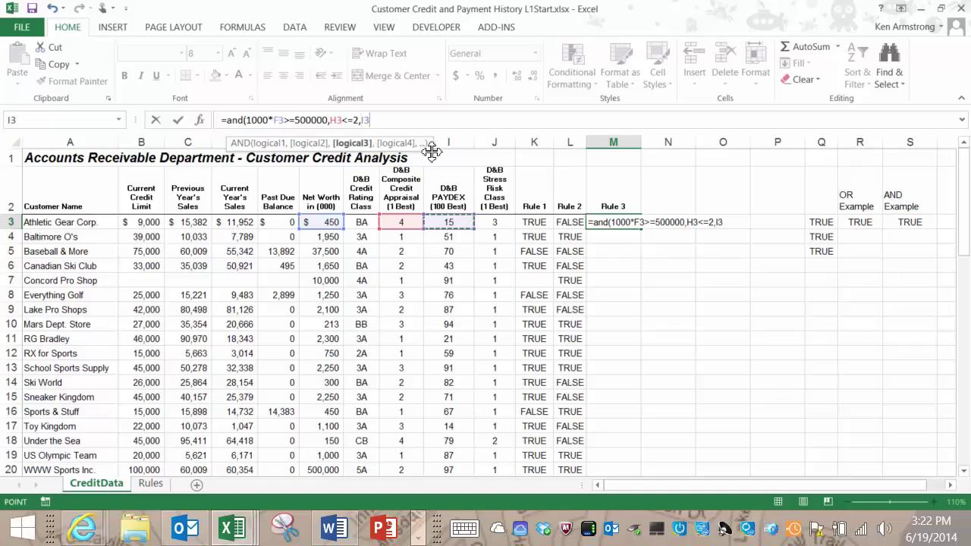
text(>70,)
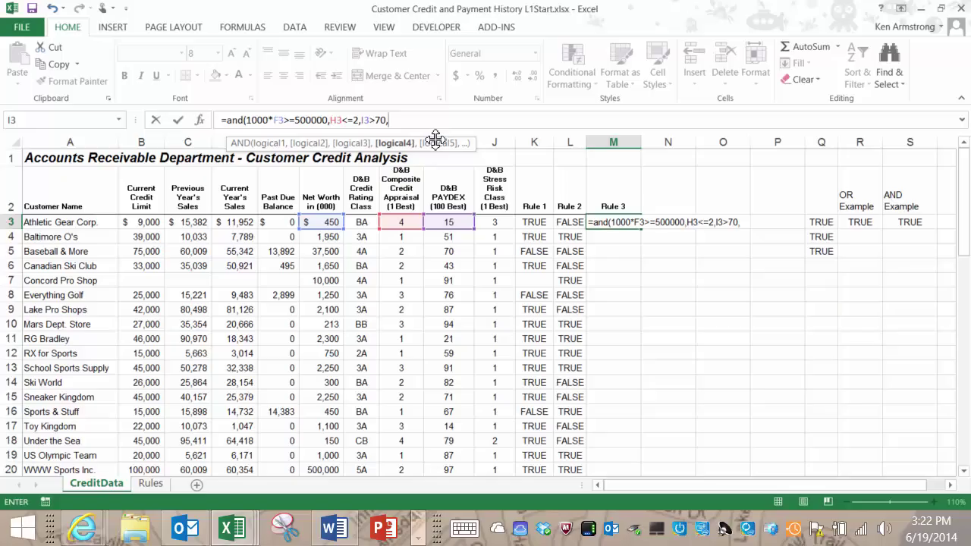
- Finish with J3=1, entering =AND(1000*F3>=500000,H3<=2,I3>70,J3=1) in M3
click(505, 222)
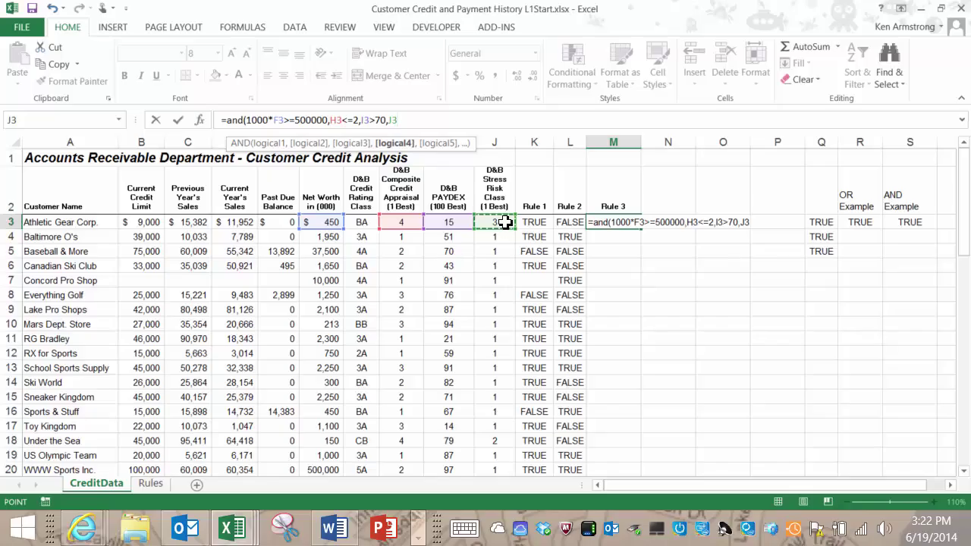
text(=1)
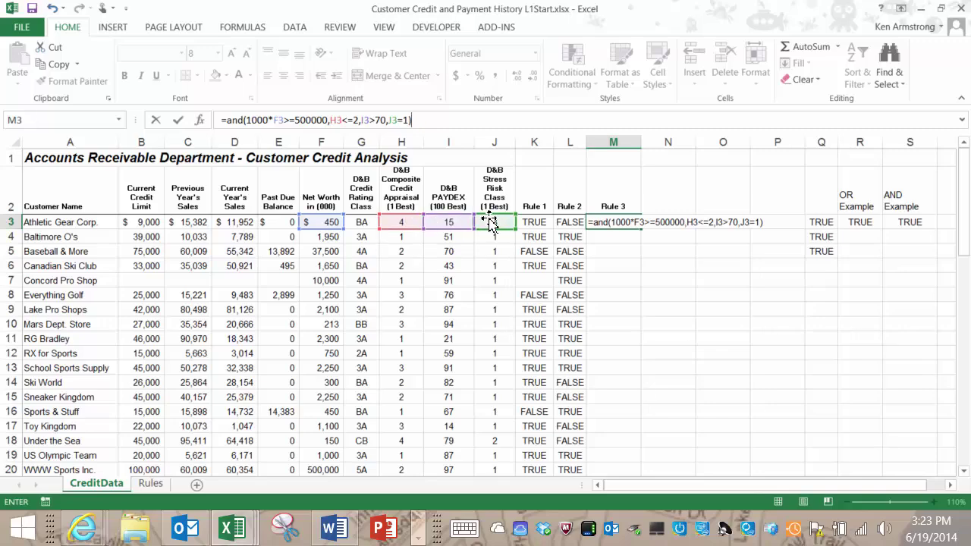
click(469, 121)
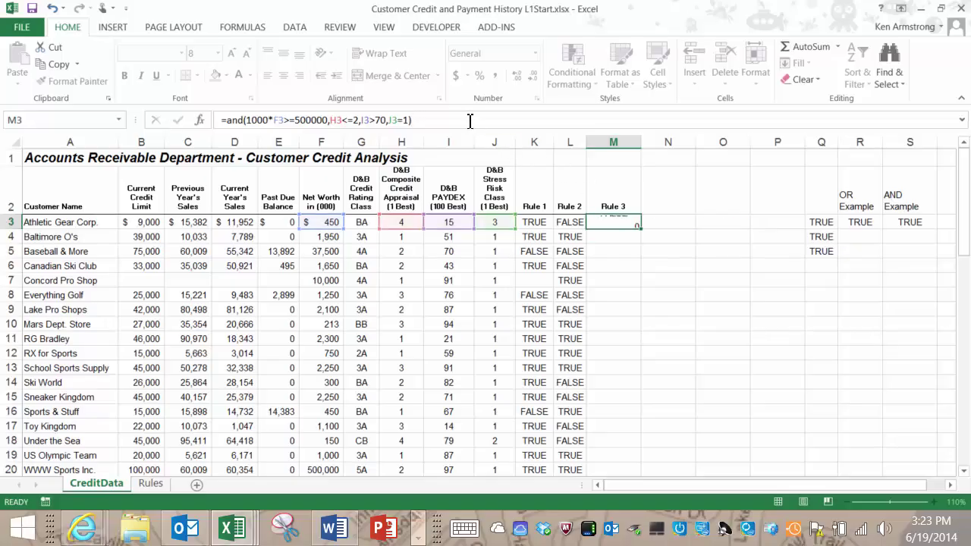
key(Return)
key(Up)
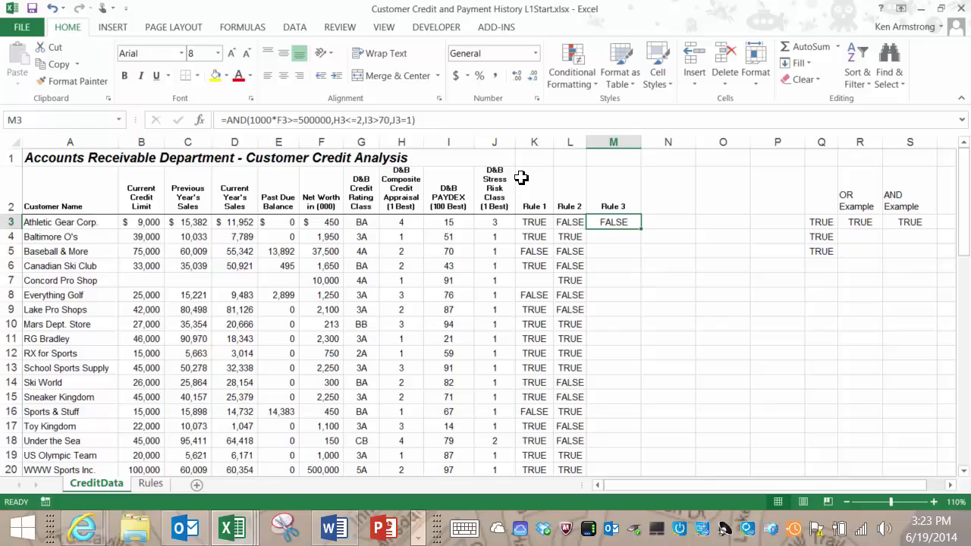
- Fill the Rule 3 formula from M3 down to M22
drag(643, 230, 644, 440)
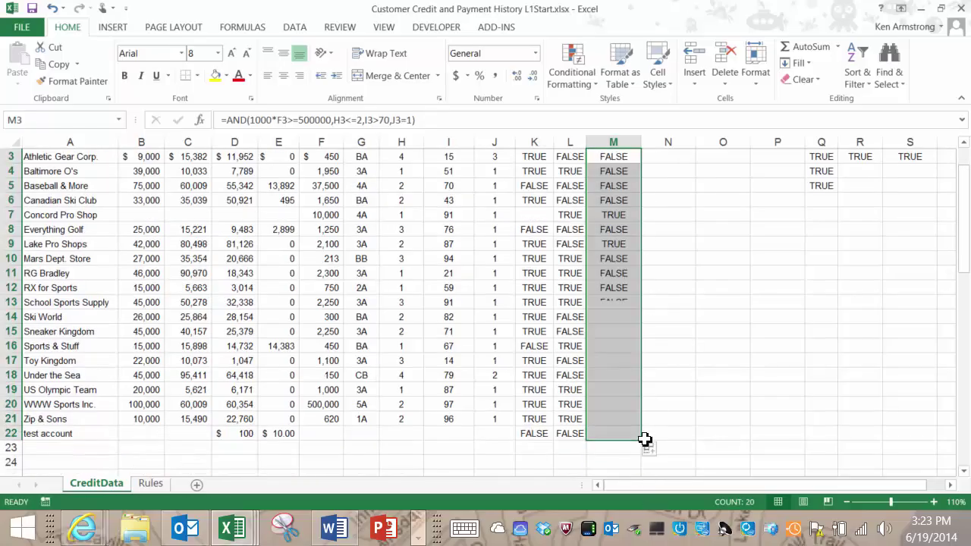
scroll(646, 381, up, 1)
scroll(645, 381, up, 1)
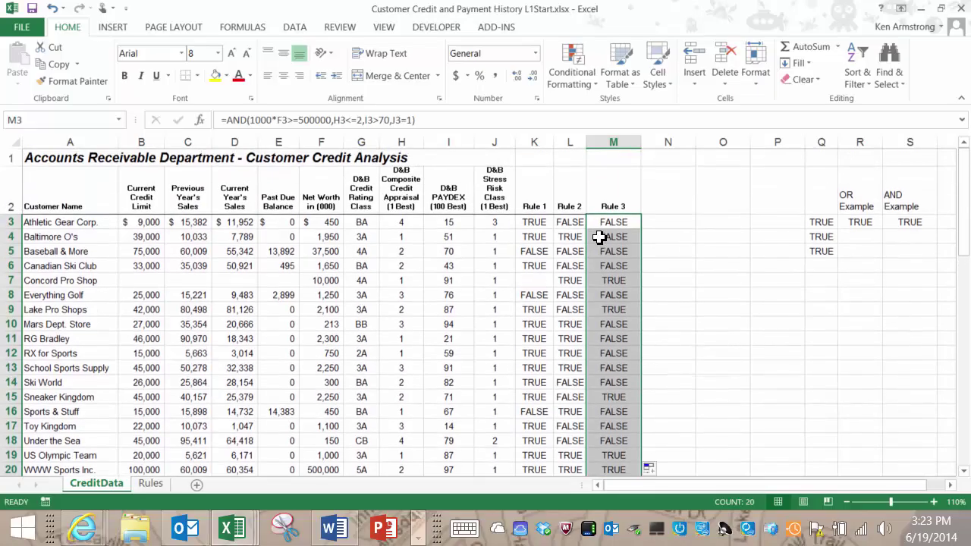
click(616, 223)
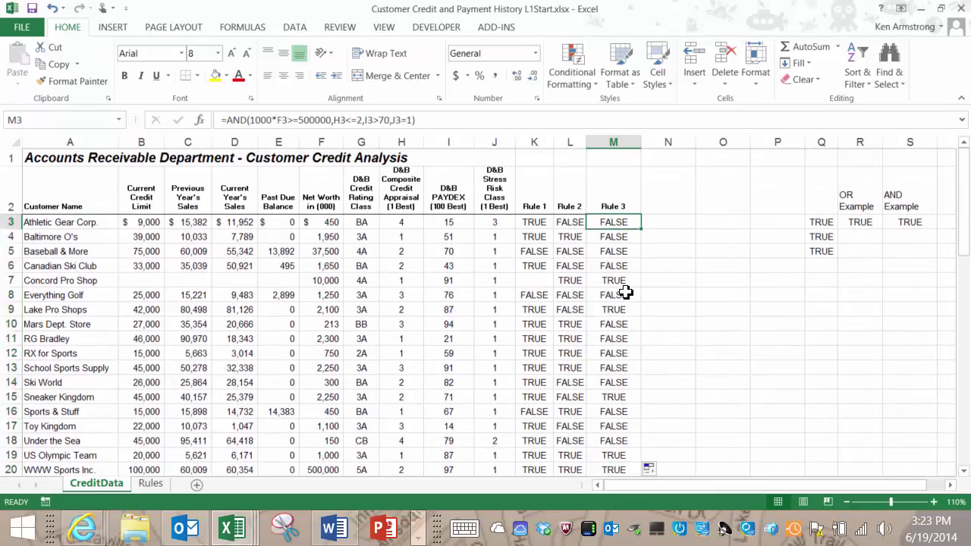
- Check Sneaker Kingdom's row 15 appraisal, PAYDEX and stress class against its TRUE Rule 3 result
click(614, 397)
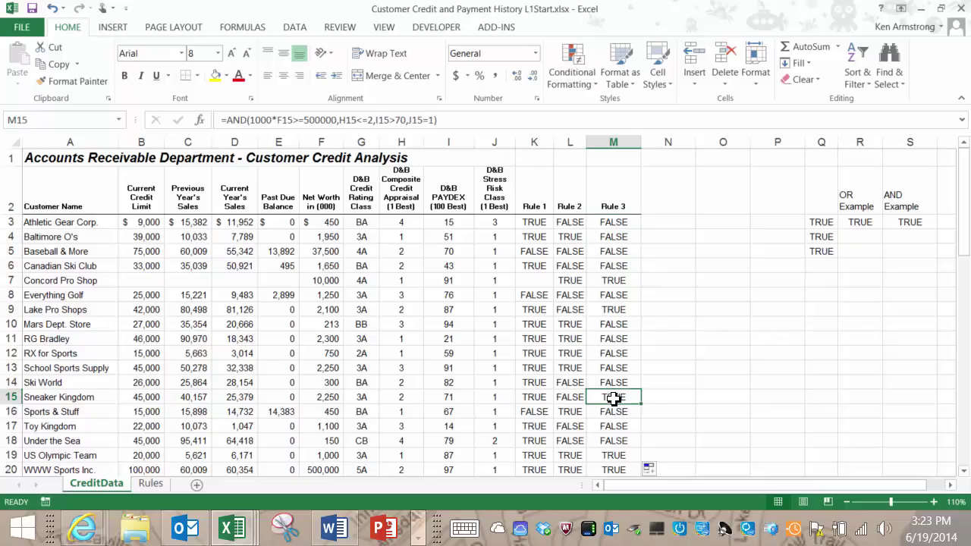
scroll(635, 396, down, 1)
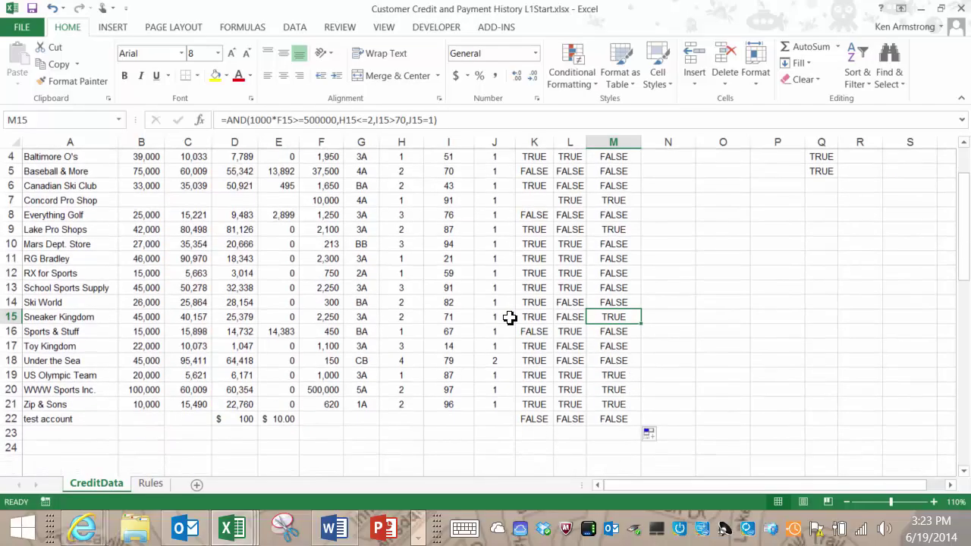
click(403, 316)
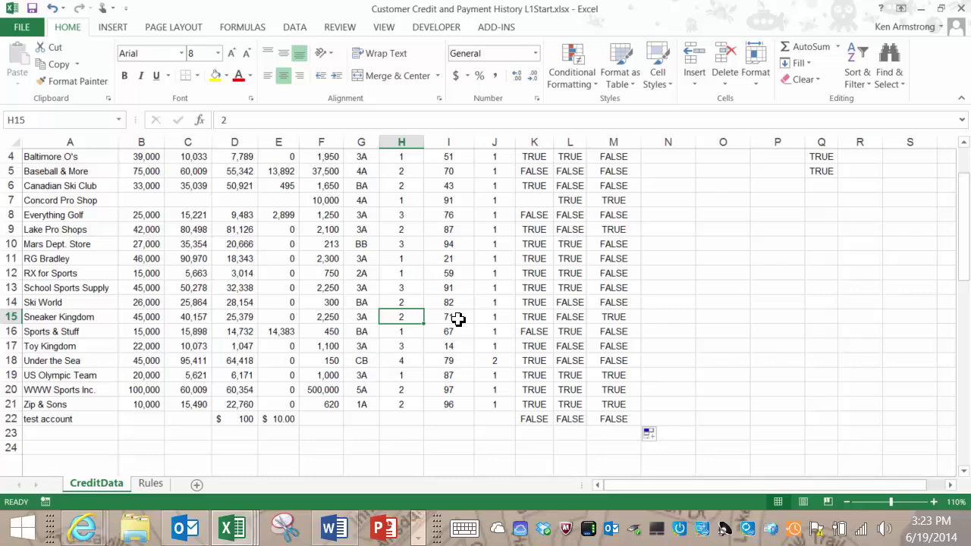
click(458, 318)
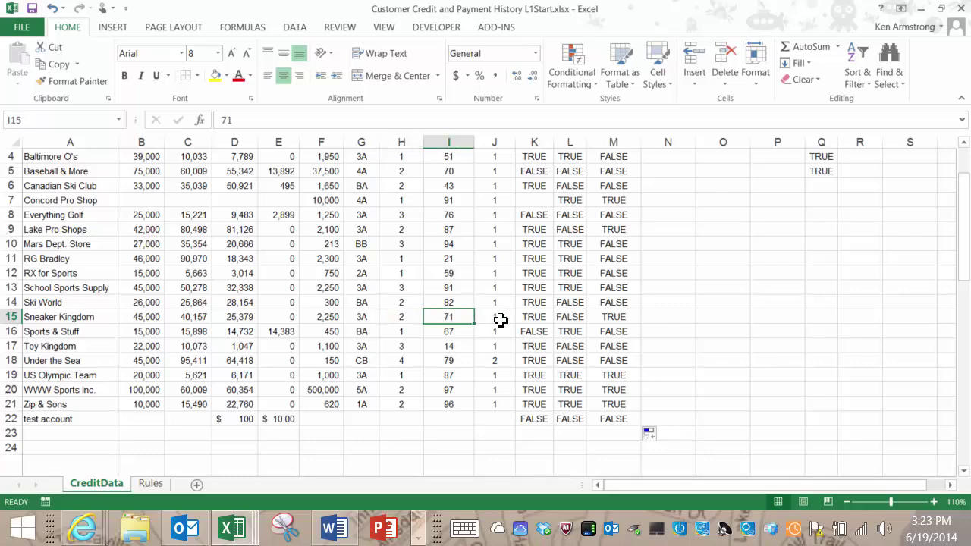
click(499, 319)
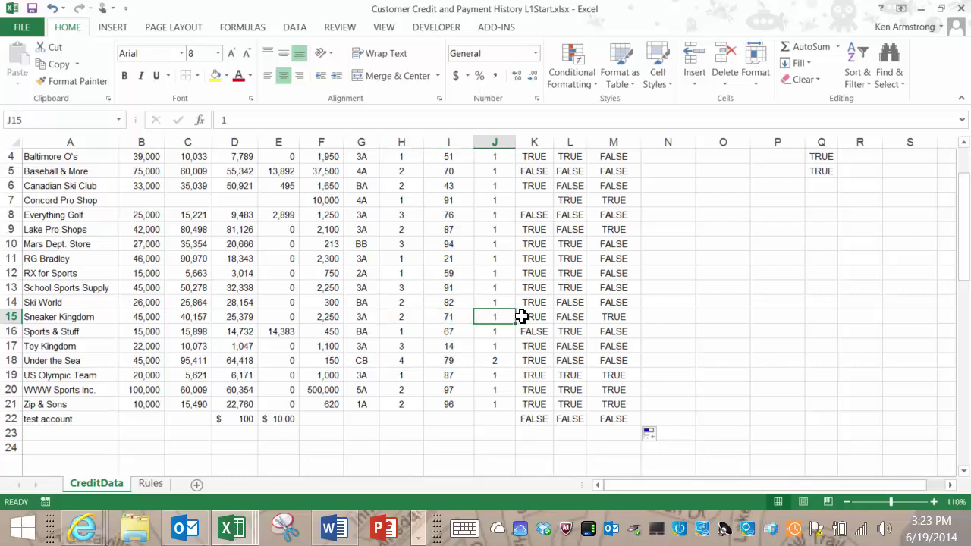
click(622, 317)
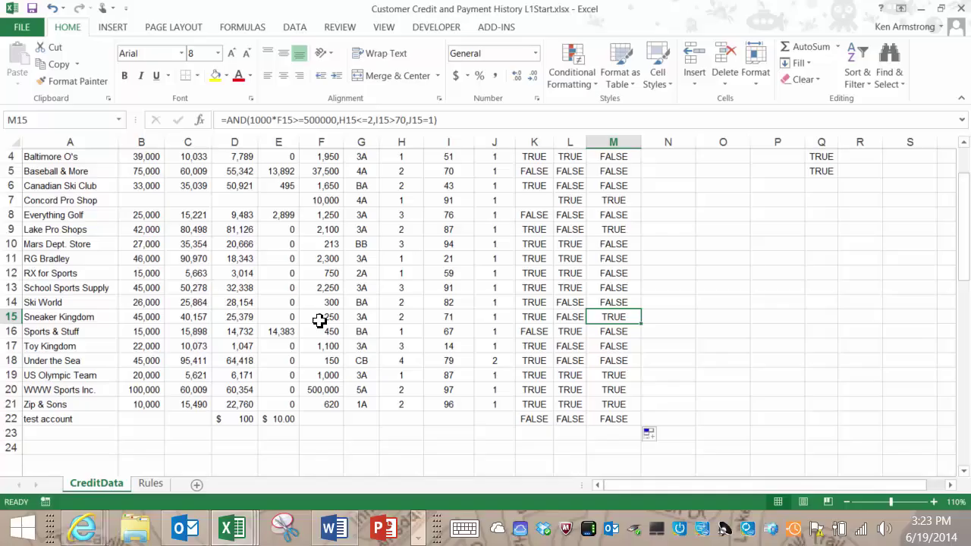
- Copy Sneaker Kingdom's F15:J15 values into the test account row F22:J22 and check M22
drag(318, 319, 498, 317)
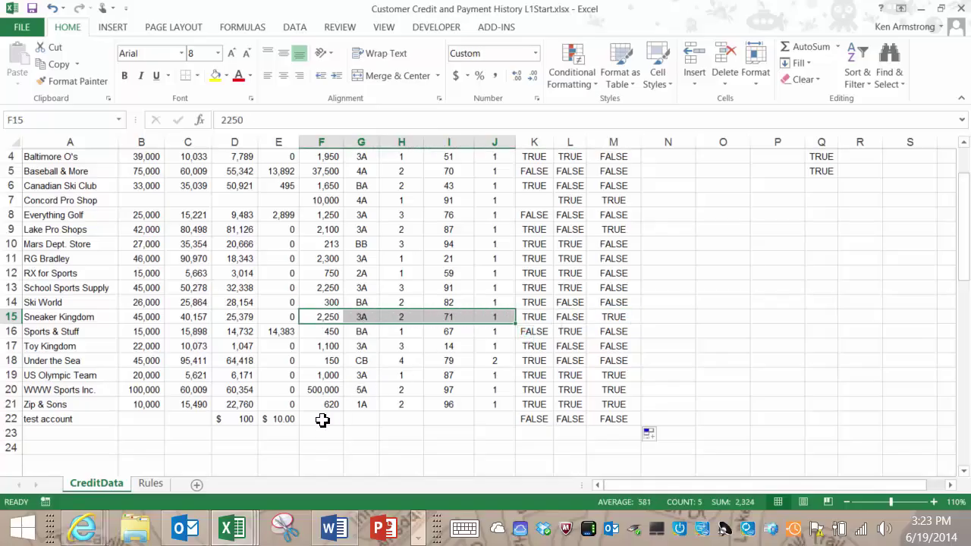
drag(322, 420, 503, 420)
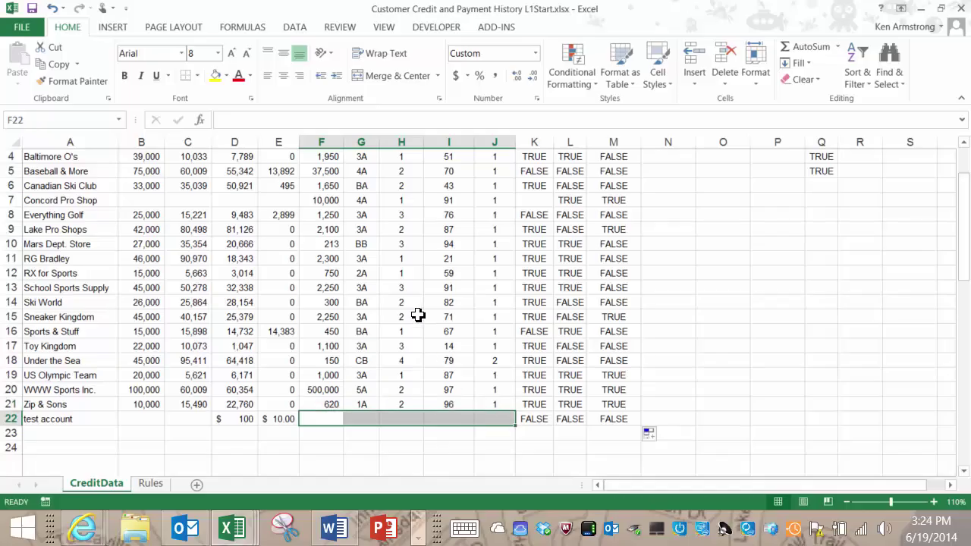
click(401, 303)
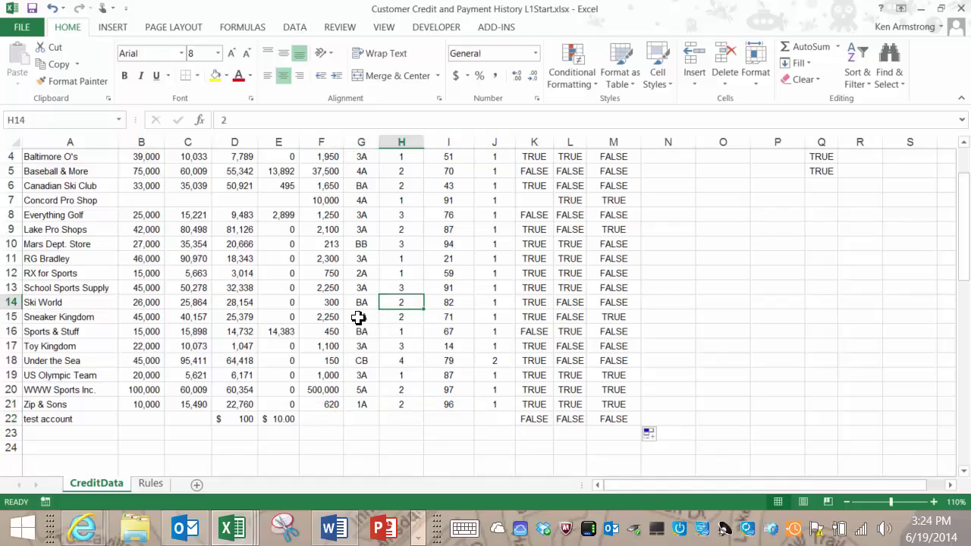
drag(322, 316, 493, 315)
key(ctrl+c)
click(321, 421)
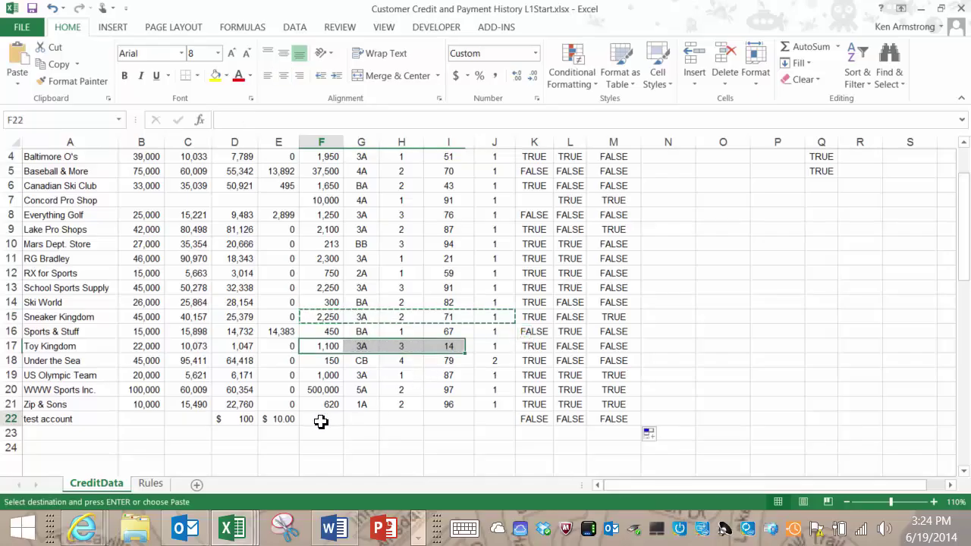
key(ctrl+v)
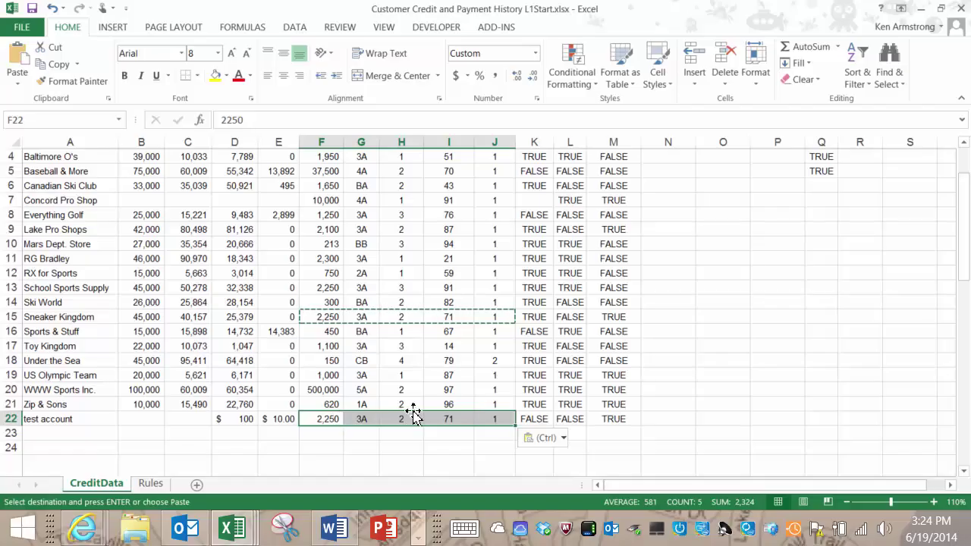
click(611, 422)
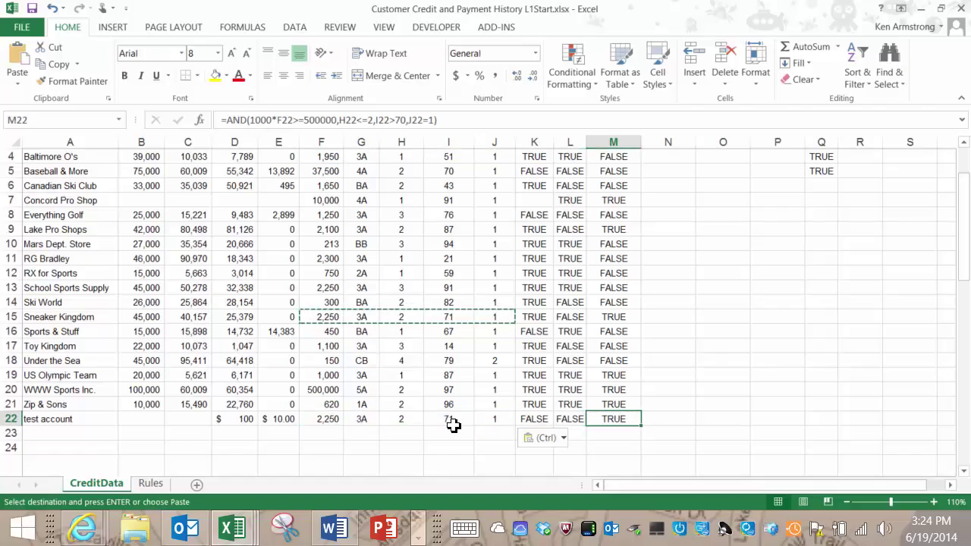
click(322, 418)
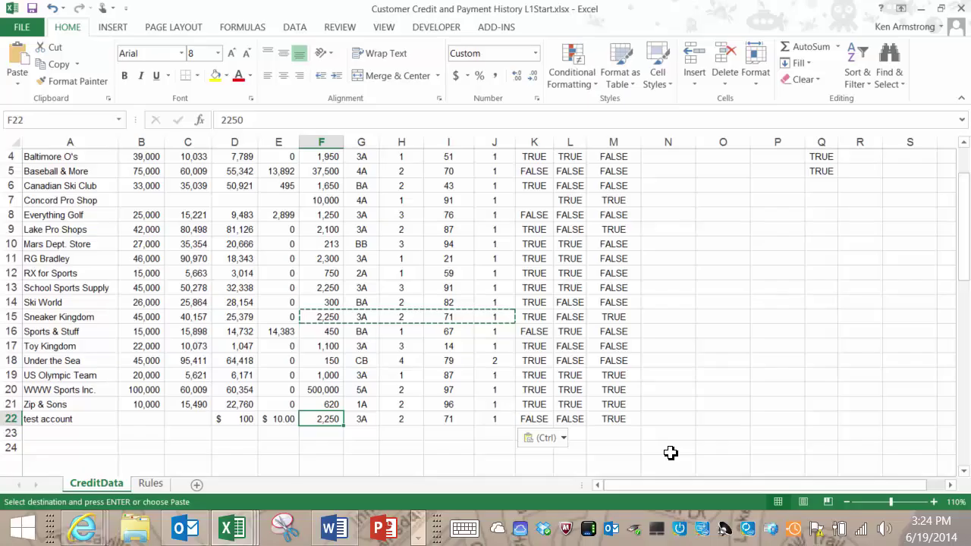
text(501)
key(Return)
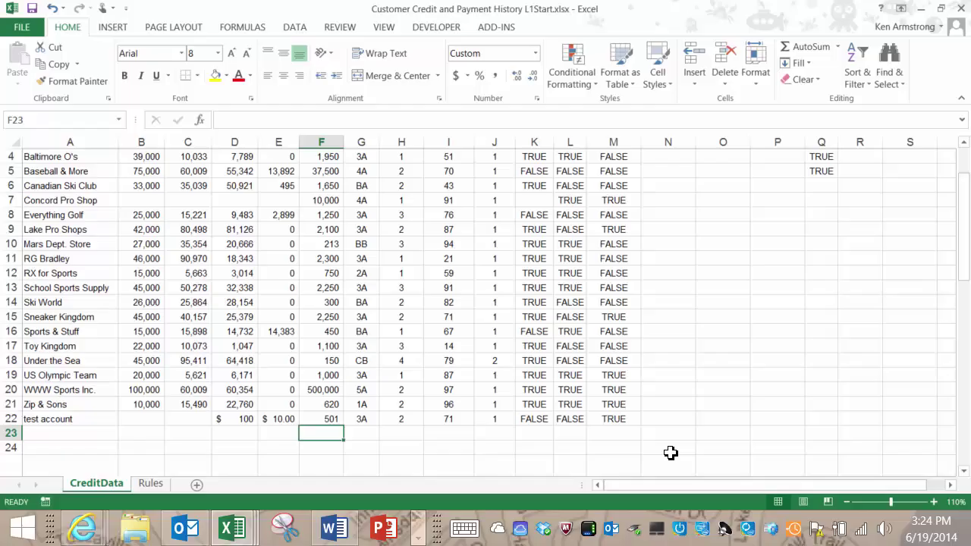
key(Up)
text(5)
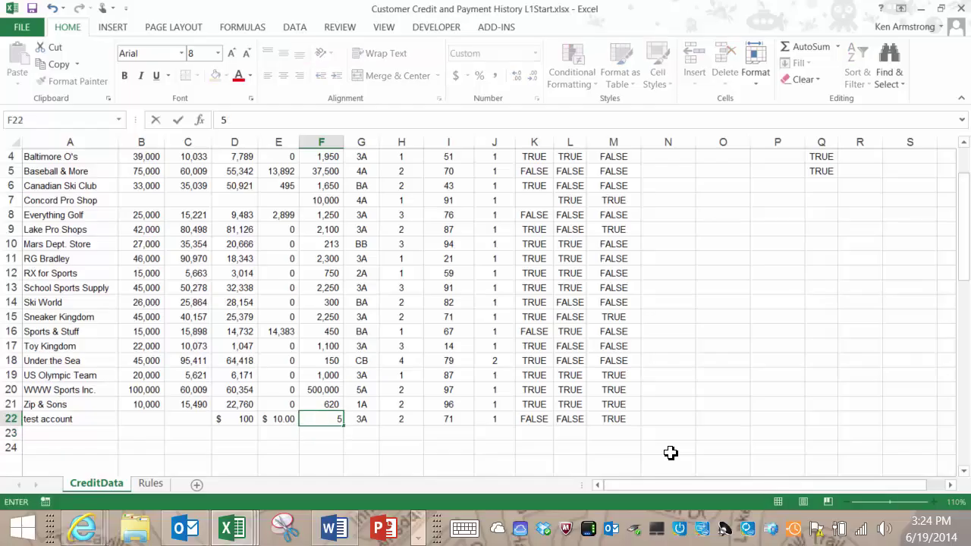
text(00)
key(Return)
key(Up)
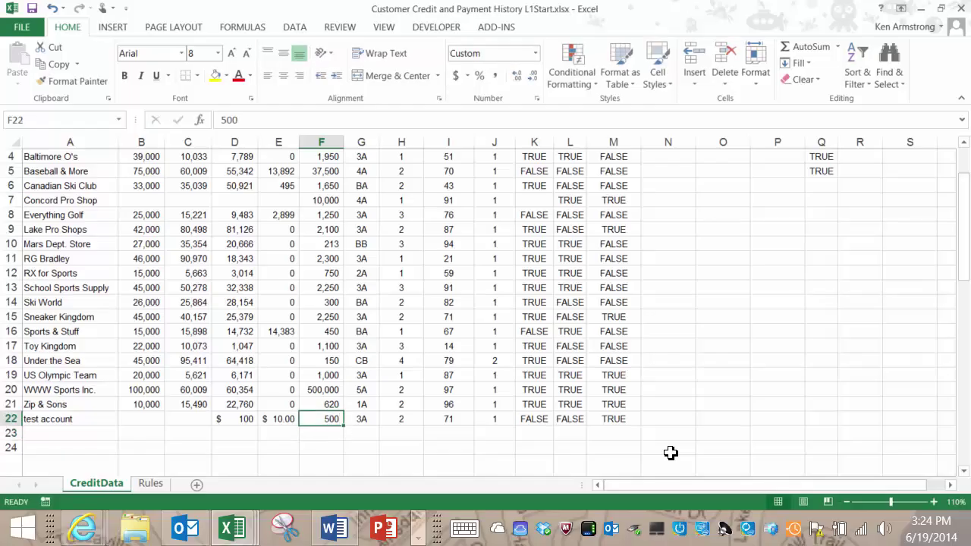
text(499)
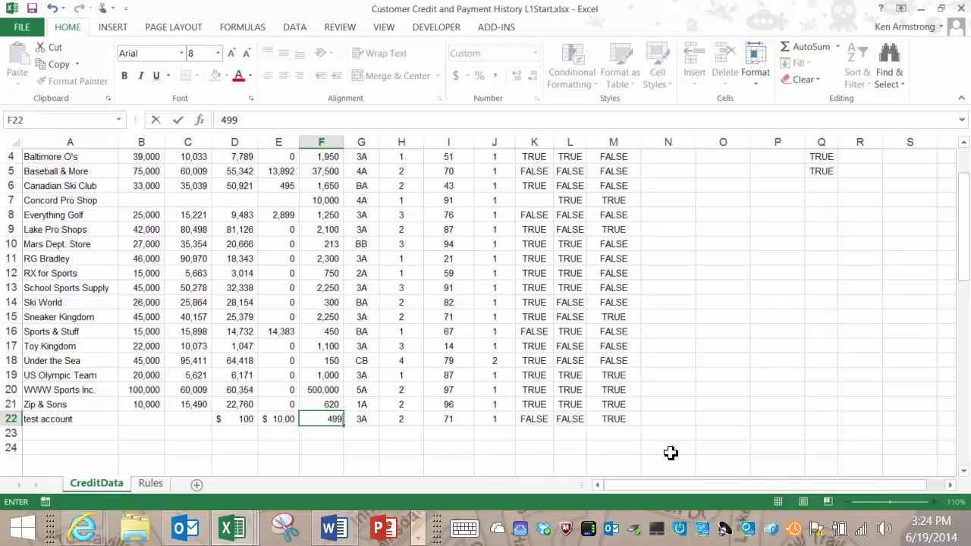
key(Return)
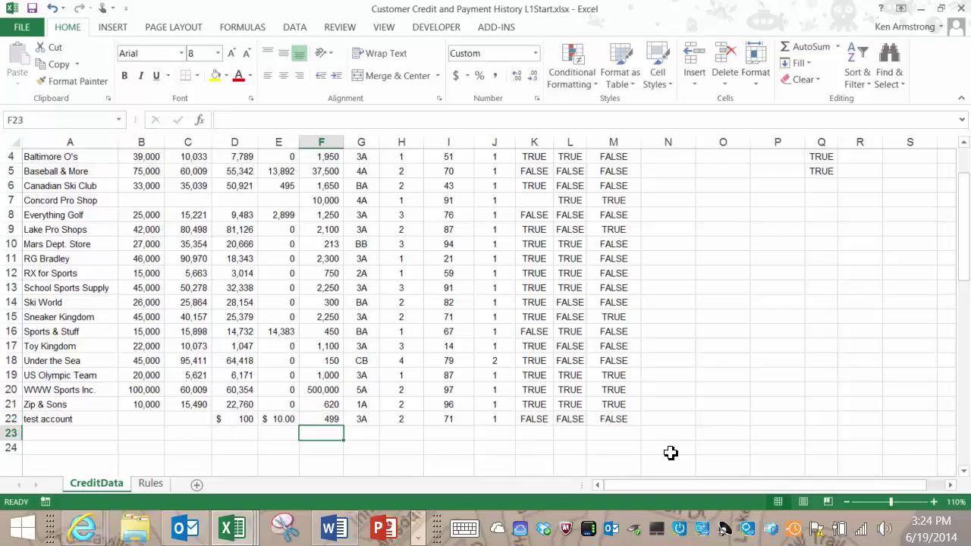
key(Up)
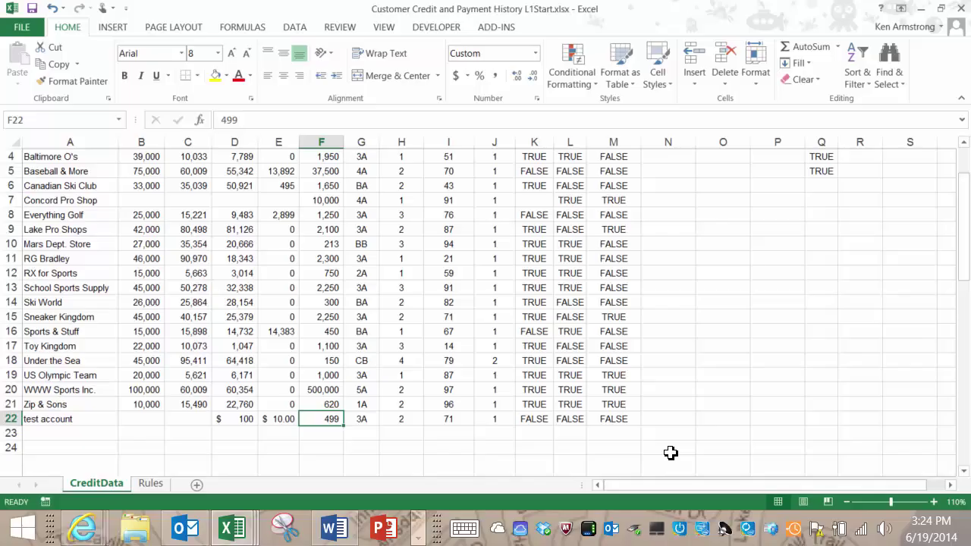
key(ctrl+z)
key(ctrl+z)
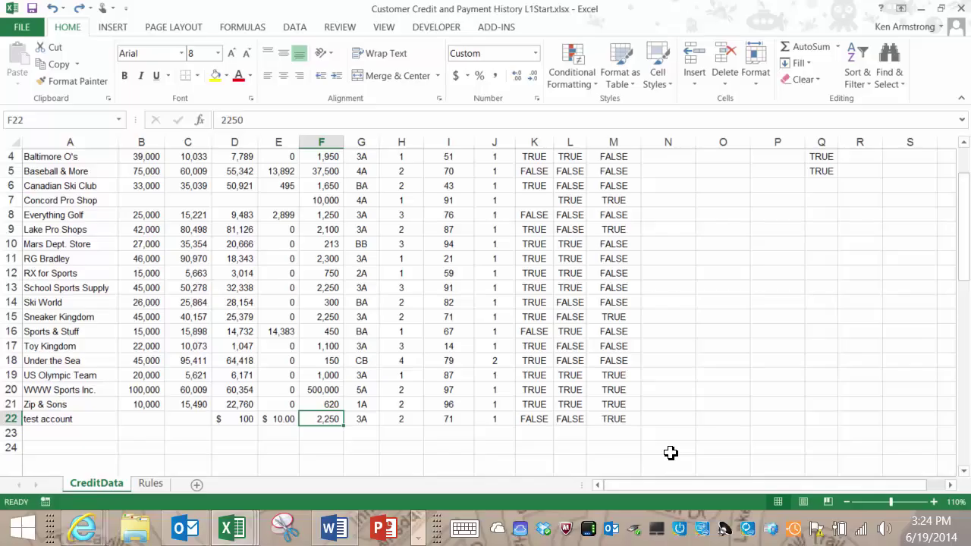
key(Right)
key(Right)
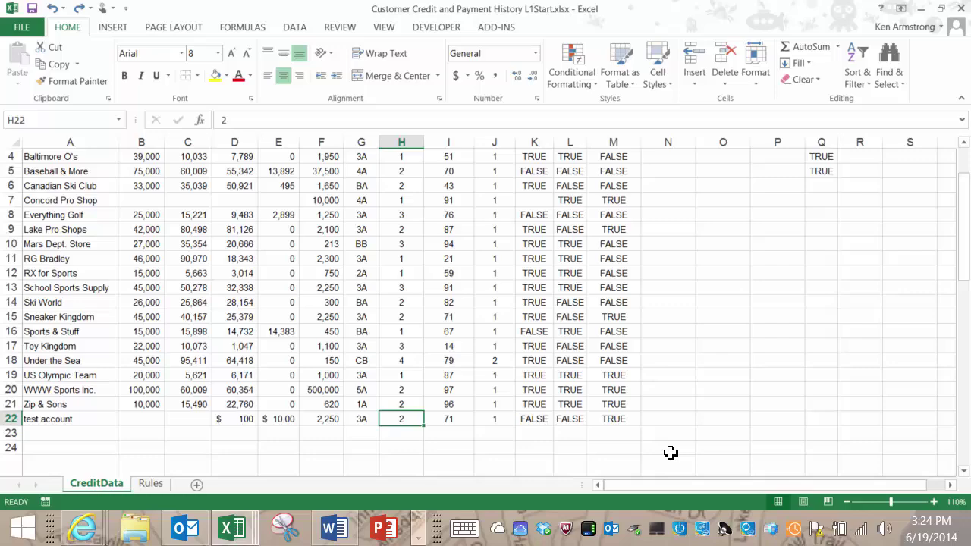
- Try composite appraisal values 1, 2 and 3 in H22, ending at 1 so M22 shows TRUE
text(1)
key(Return)
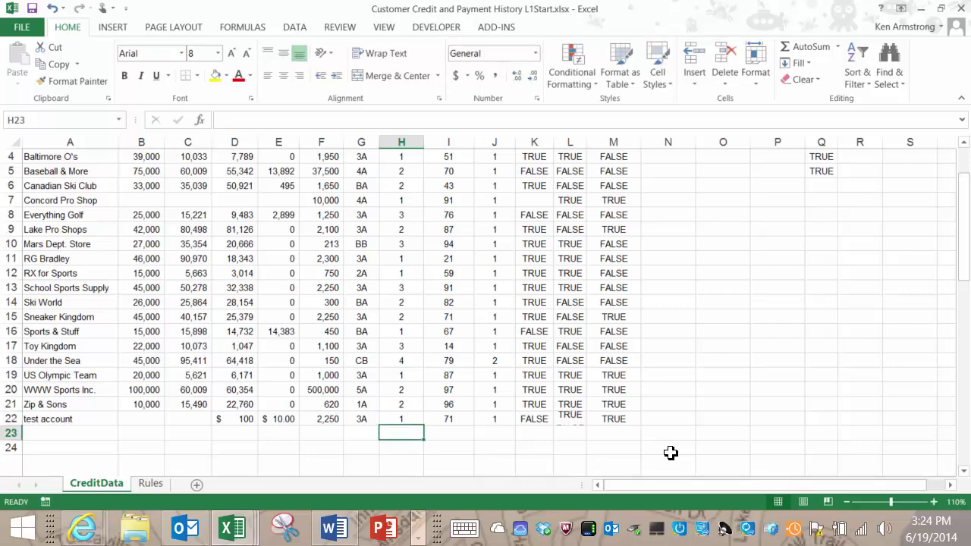
key(Up)
text(2)
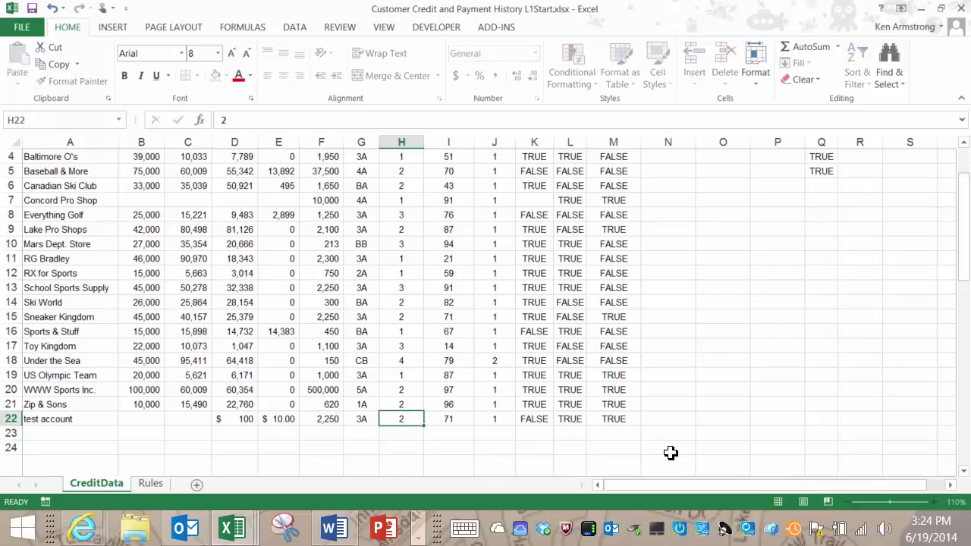
key(Return)
key(Up)
text(3)
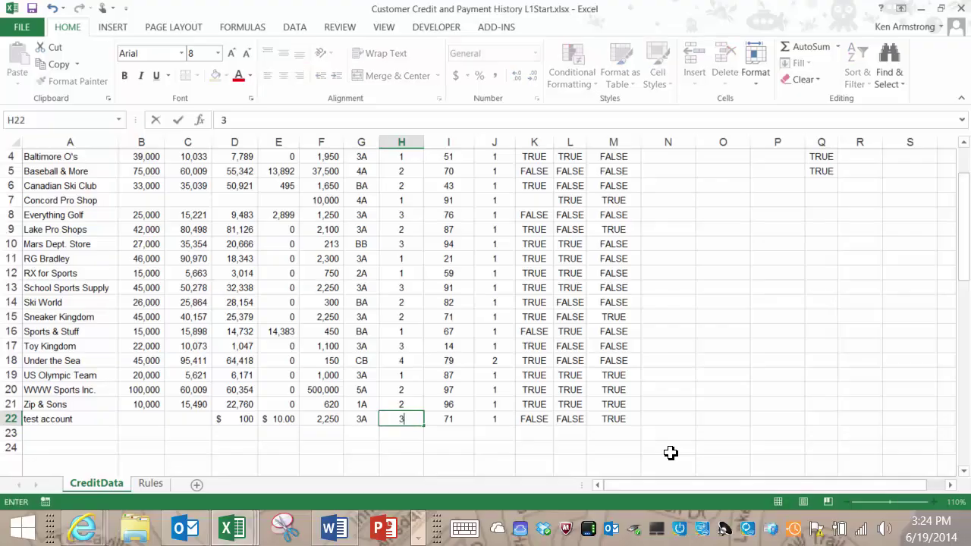
key(Return)
key(Up)
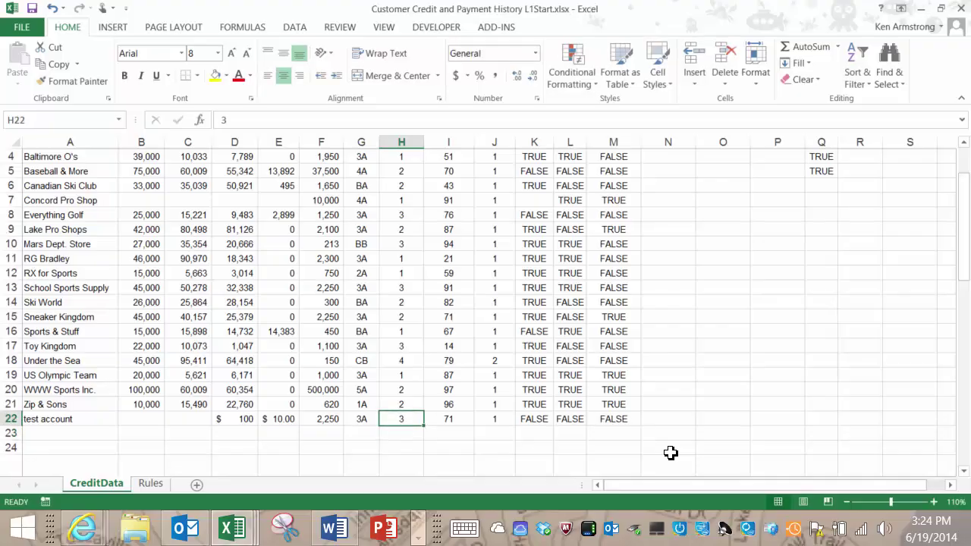
text(1)
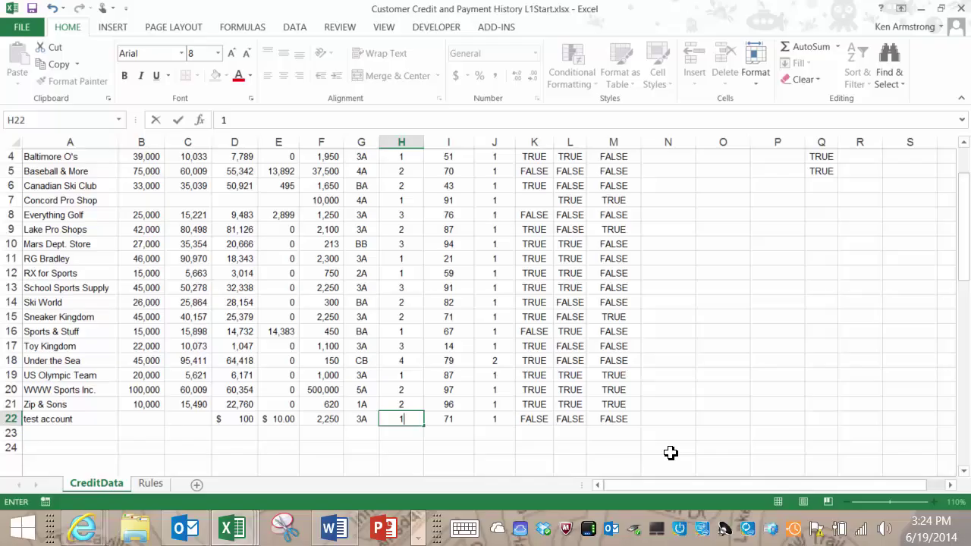
key(Return)
key(Up)
key(Right)
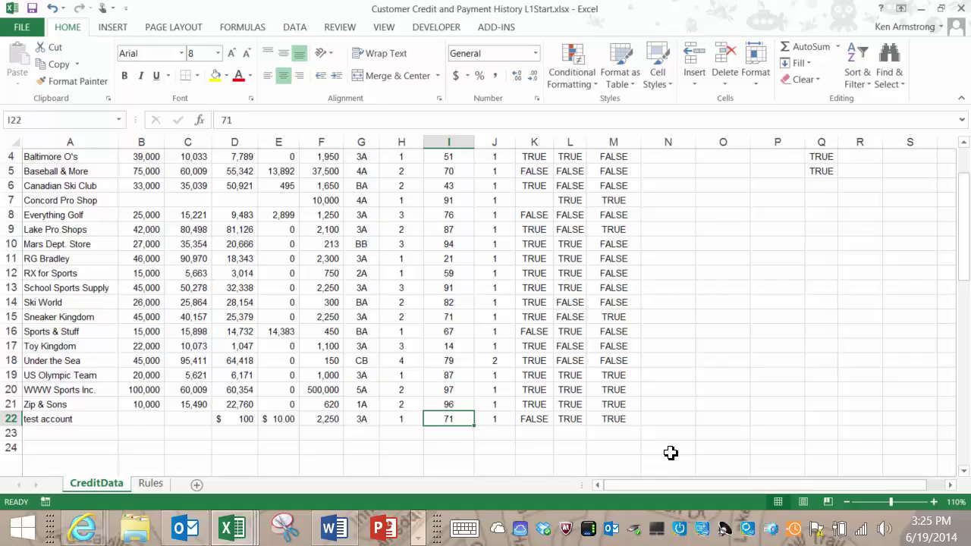
text(70)
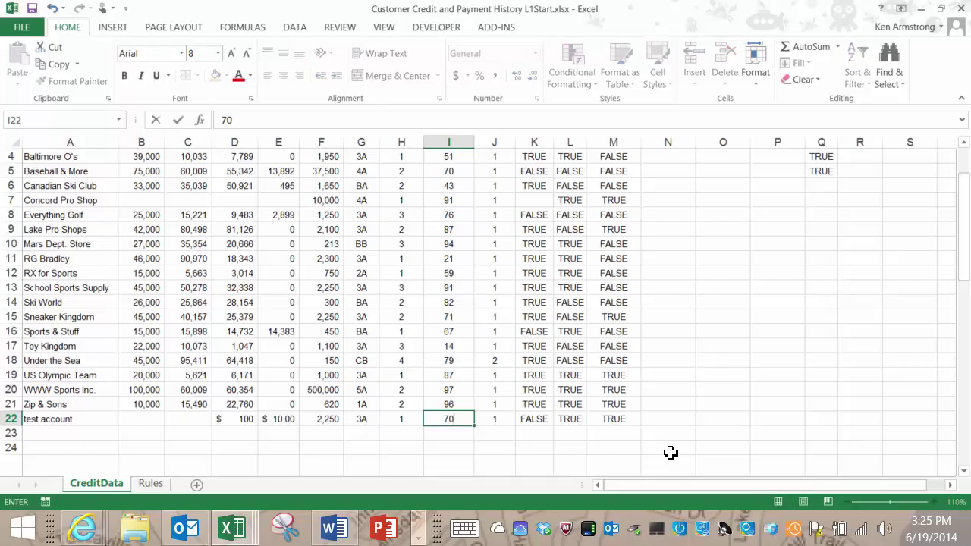
key(Return)
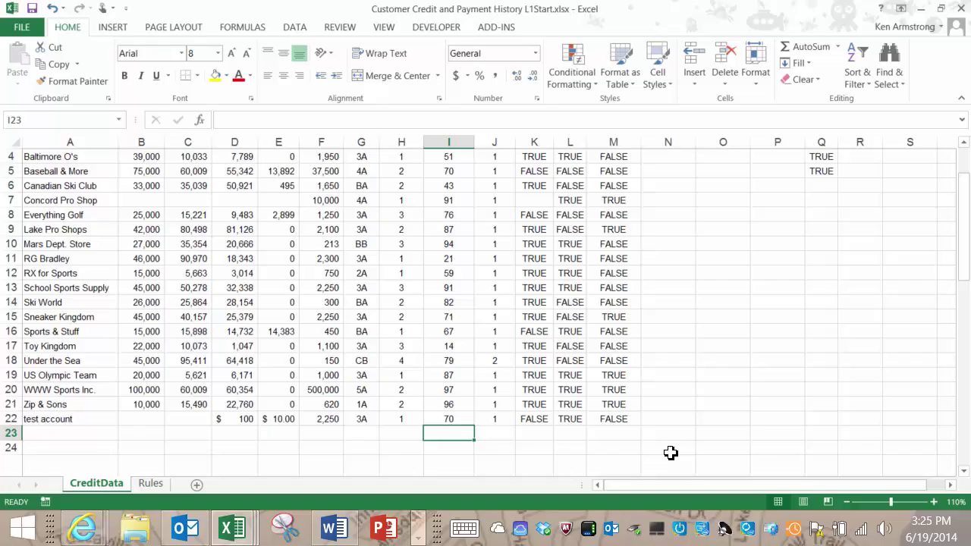
key(Up)
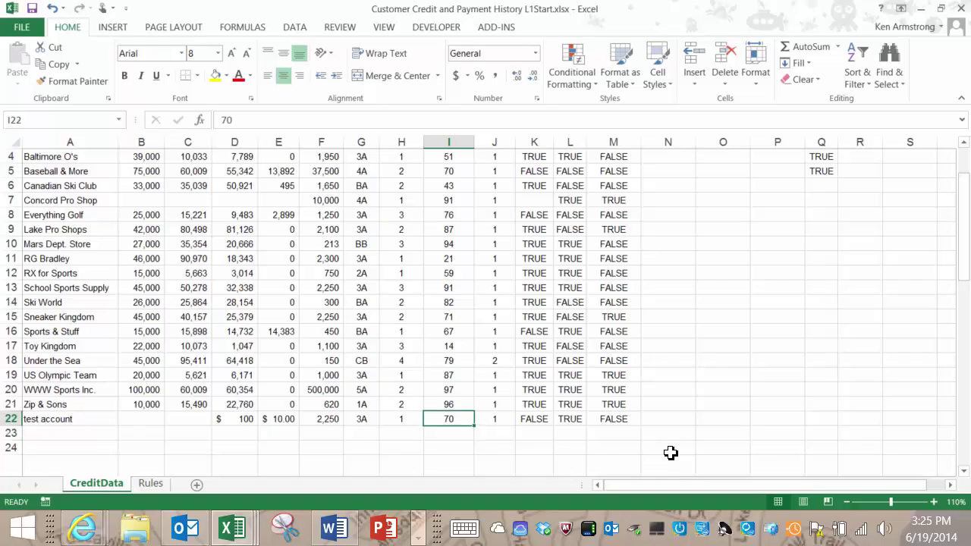
text(71)
key(Return)
key(Up)
key(Right)
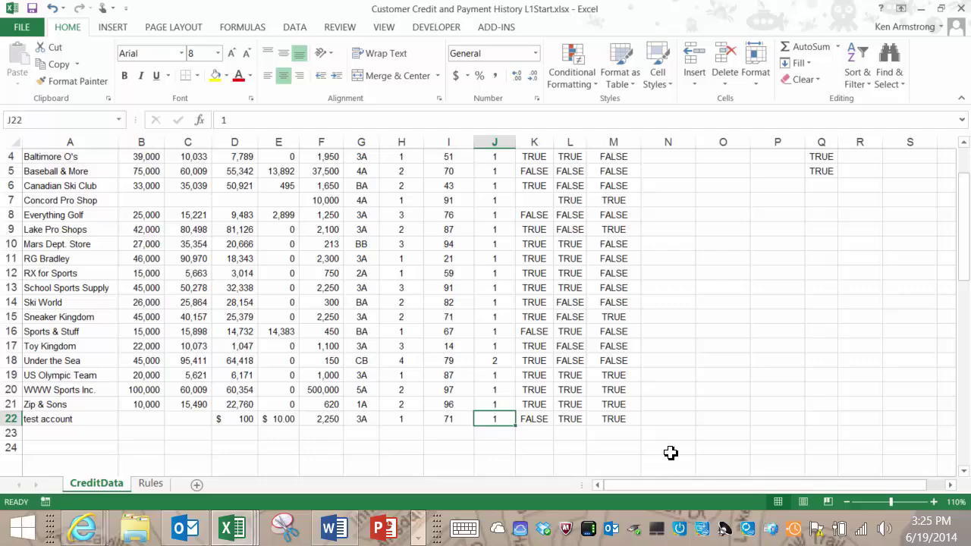
text(2)
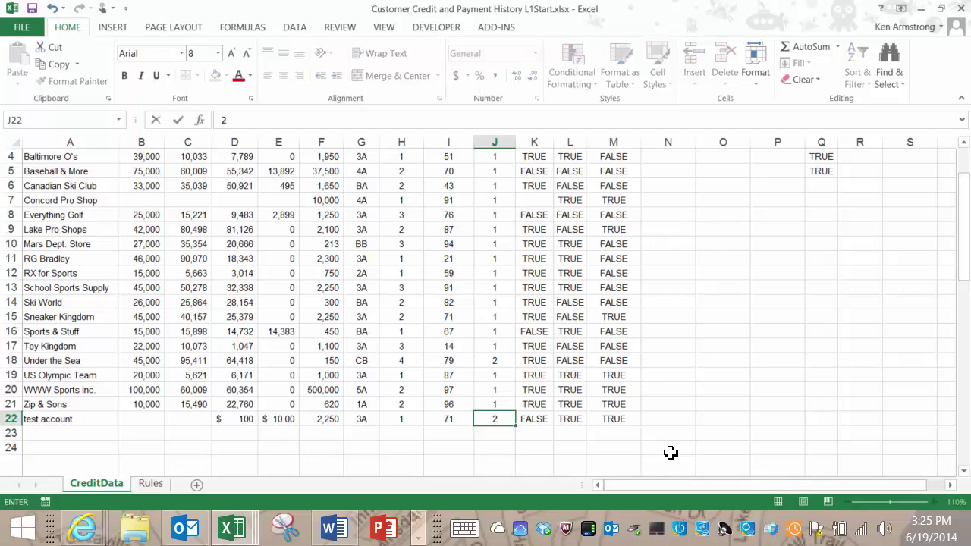
key(Return)
key(Up)
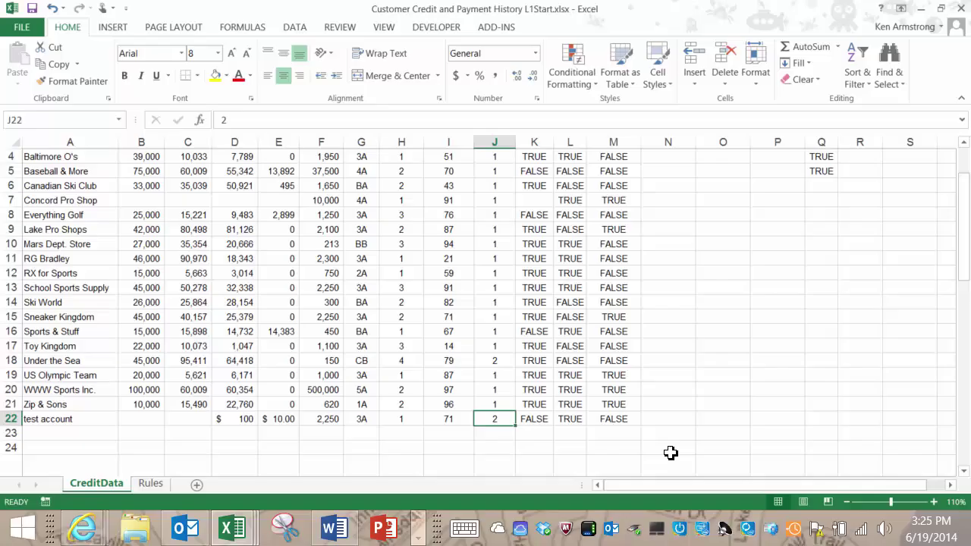
text(1)
key(Return)
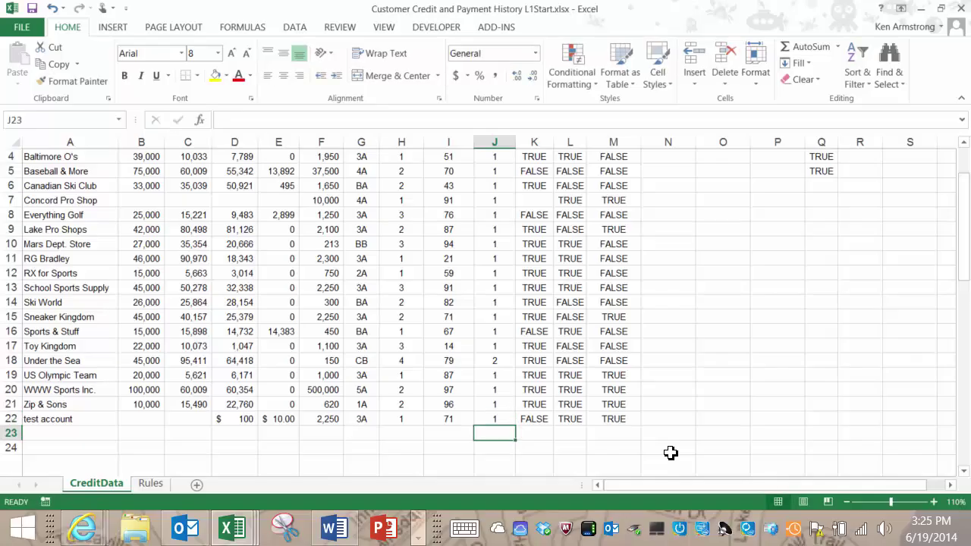
key(Up)
key(Left)
key(Left)
key(Right)
key(Right)
key(Right)
key(Right)
key(Right)
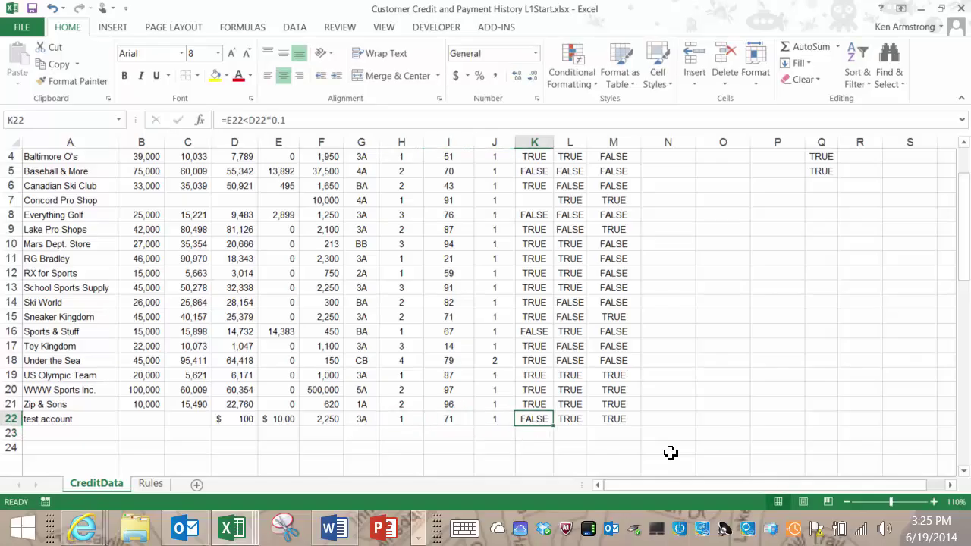
- Type the label 'Do any meet this rule' into B24
key(Left)
key(Left)
key(Left)
key(Left)
key(Left)
key(Left)
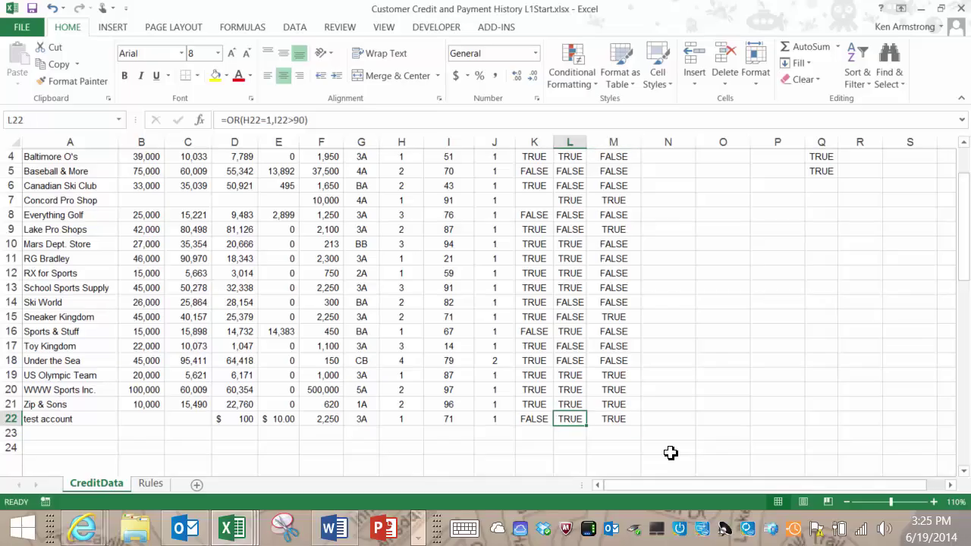
key(Down)
key(Left)
key(Left)
key(Left)
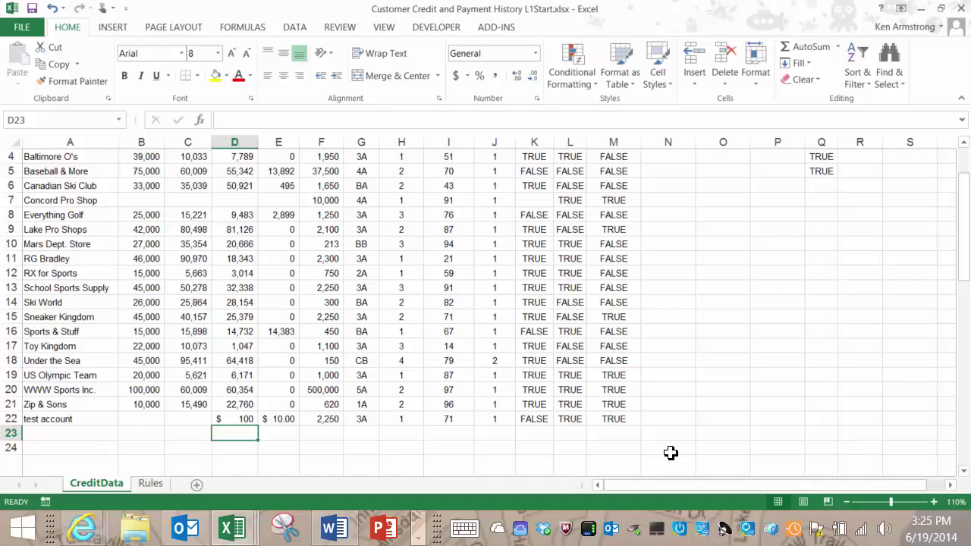
key(Down)
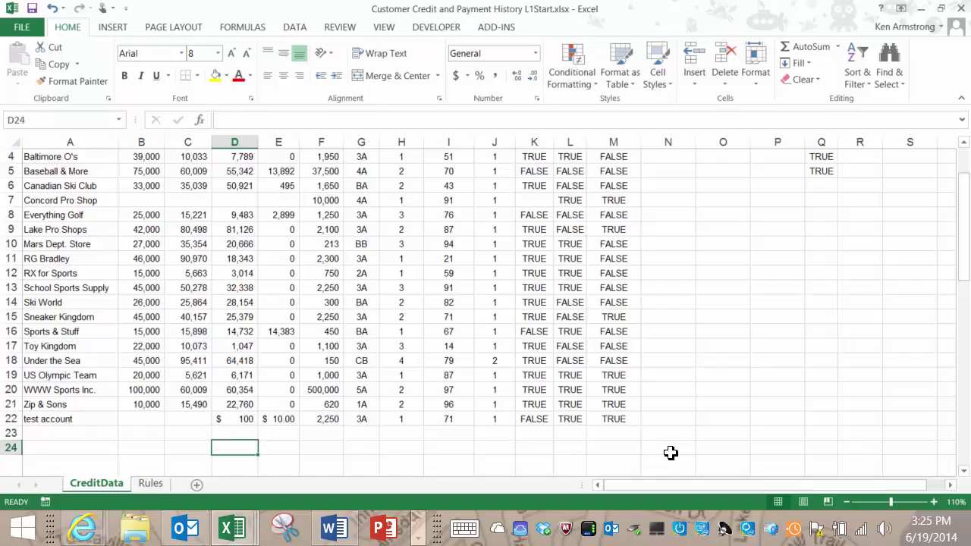
key(Left)
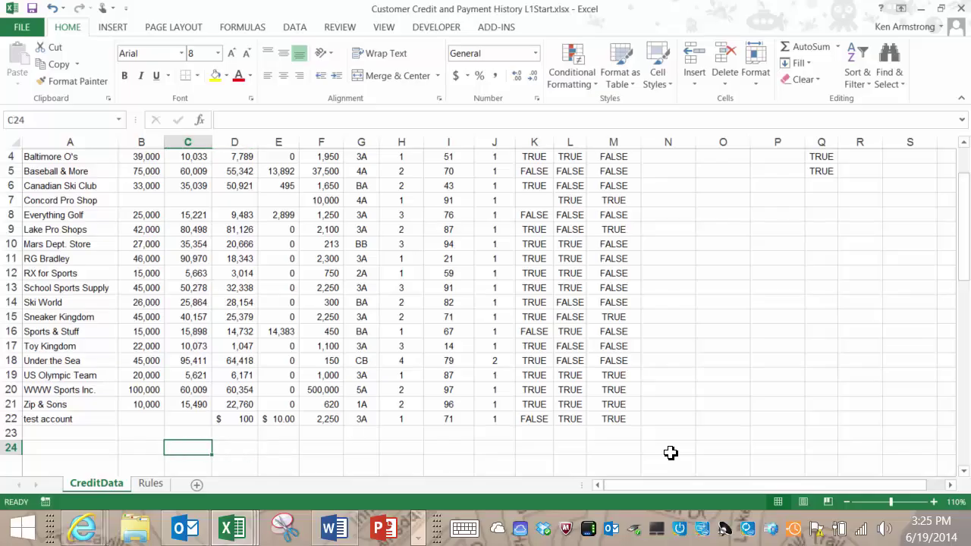
key(Left)
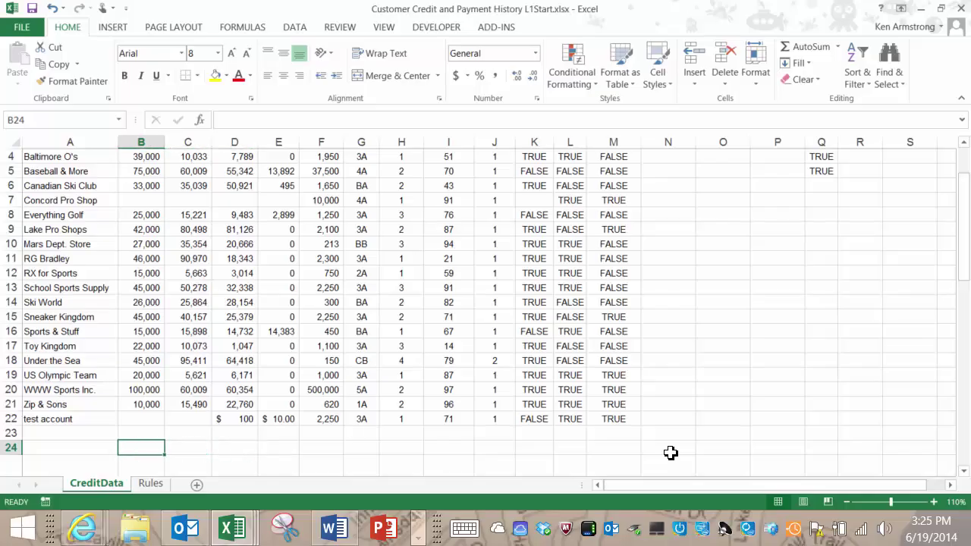
text(Do any mee)
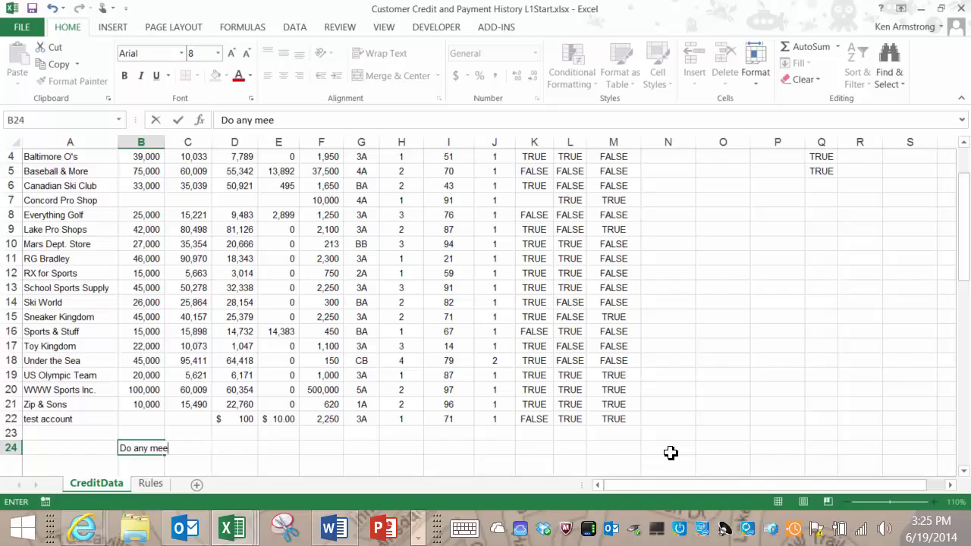
text(t this rule)
key(Right)
key(Right)
key(Right)
key(Right)
key(Right)
key(Right)
key(Right)
key(Right)
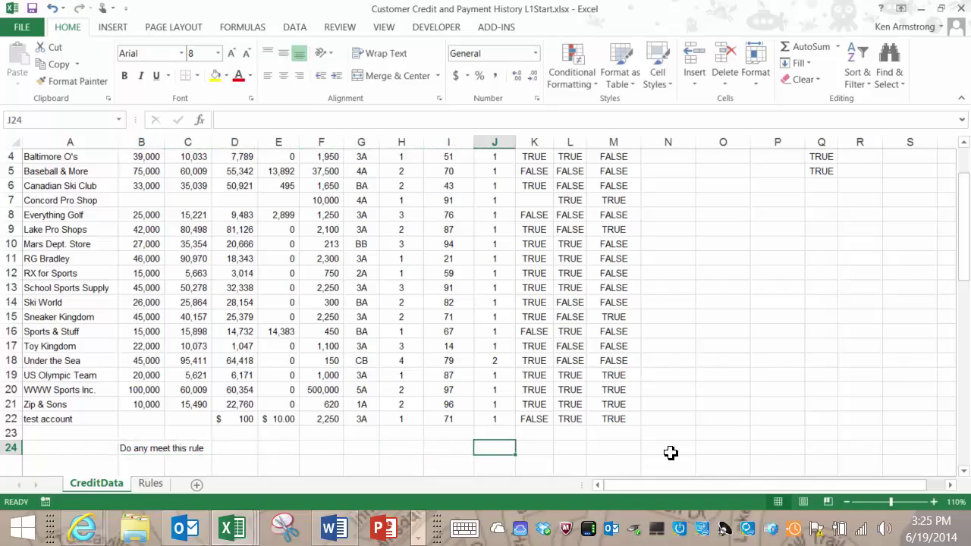
key(Right)
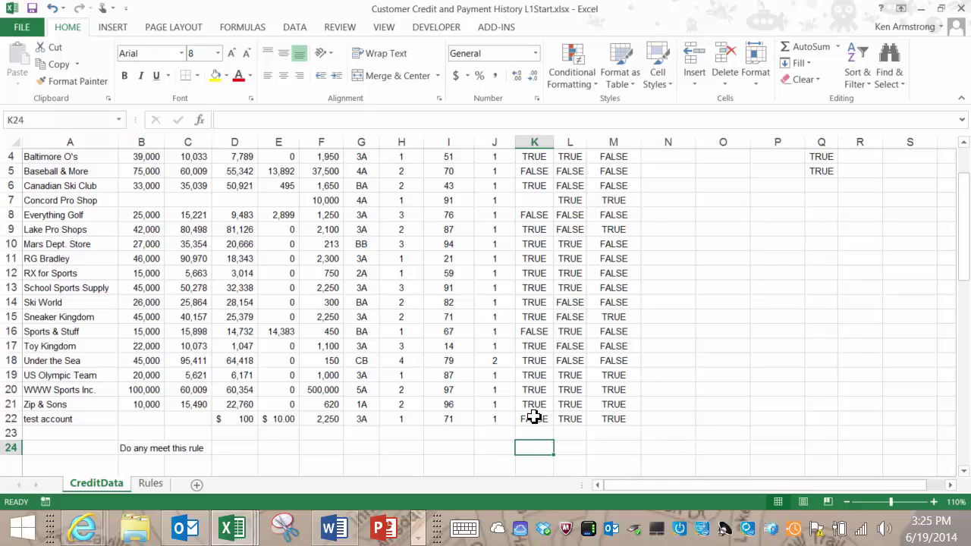
mouse_move(533, 417)
mouse_down()
mouse_move(531, 207)
mouse_move(540, 421)
mouse_up()
- Enter =OR(K3:K22) in K24 and fill it across to M24
click(539, 448)
text(=or)
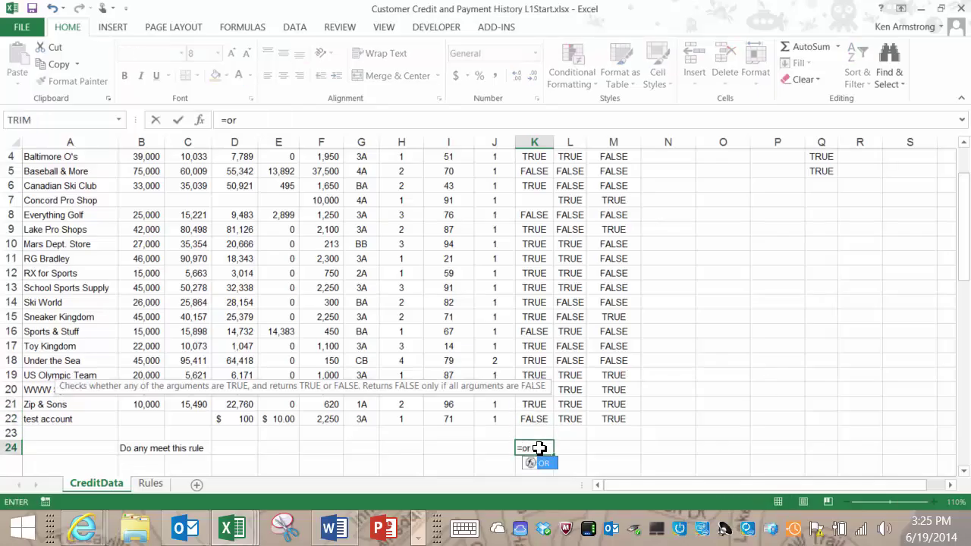
text(()
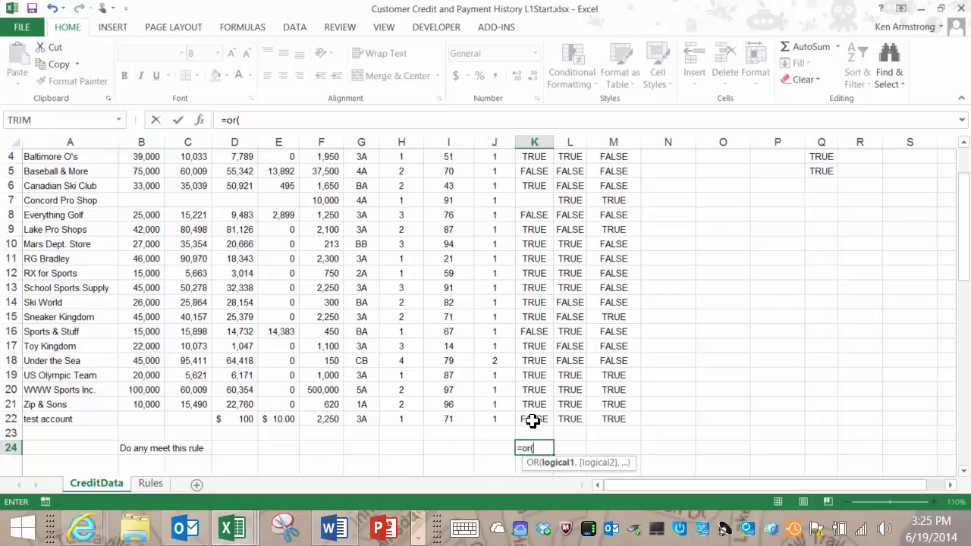
drag(533, 419, 535, 205)
scroll(598, 258, down, 2)
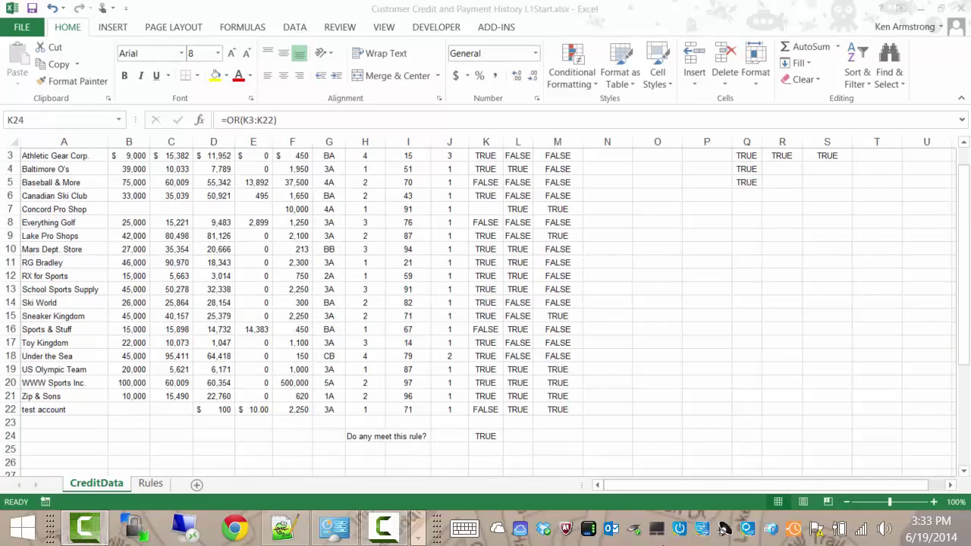
click(489, 445)
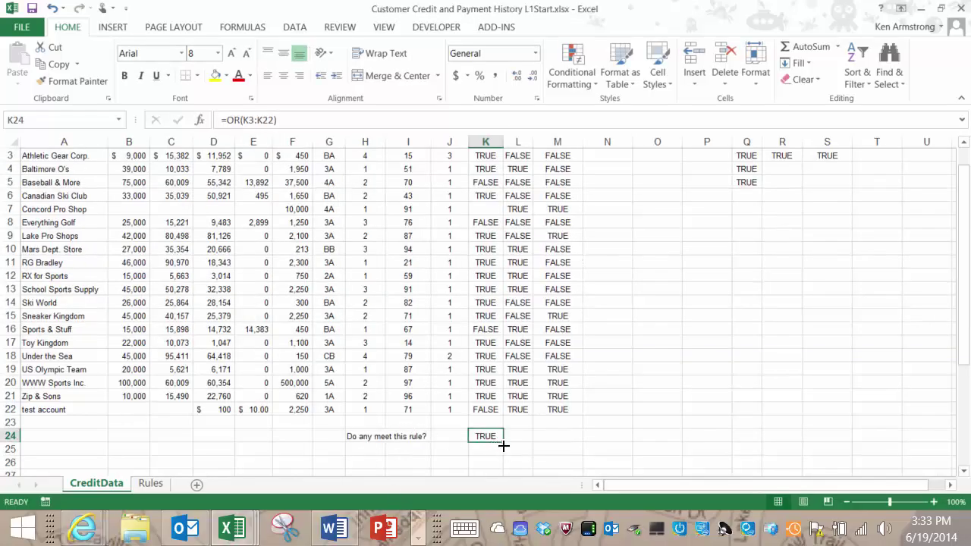
drag(503, 447, 568, 447)
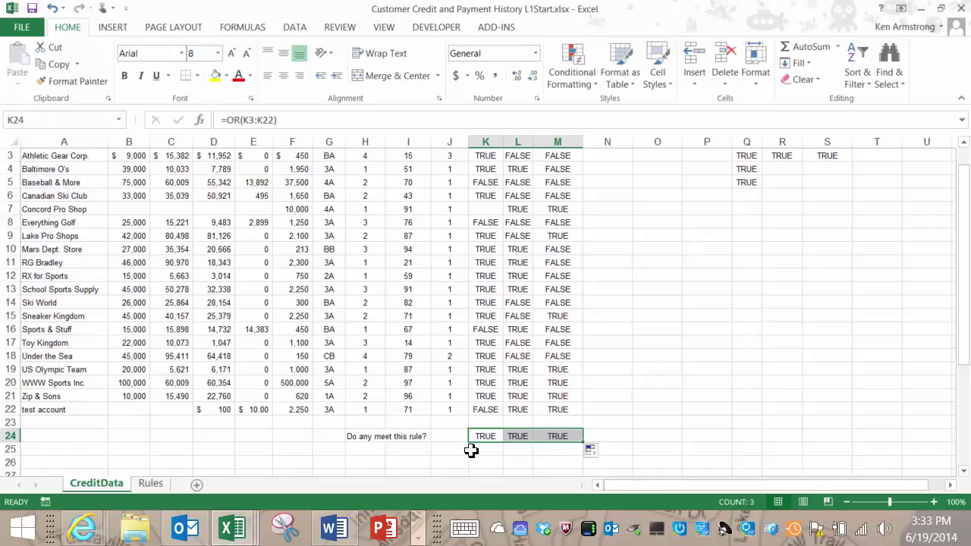
click(368, 450)
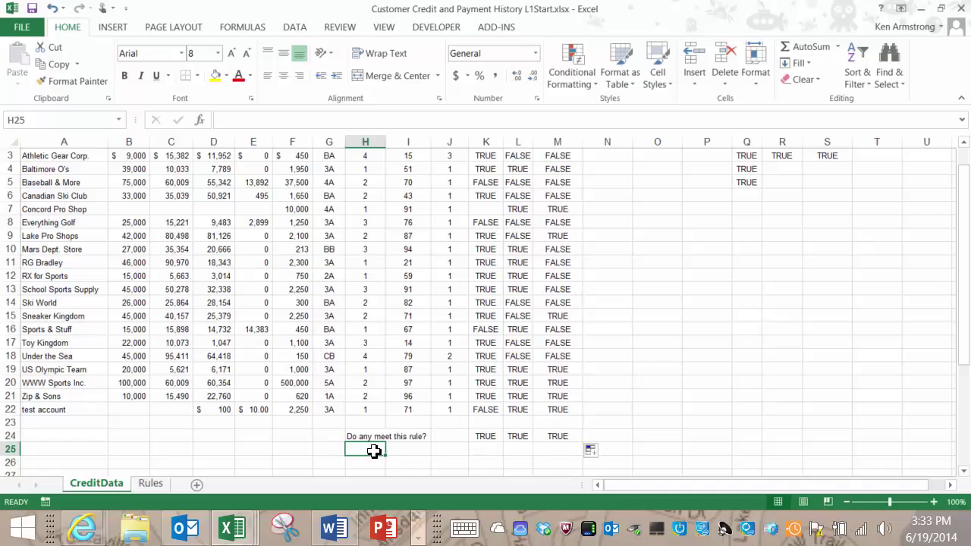
- Enter the label 'Do NONE meet thie rule?' in H25, below 'Do any meet this rule?'
click(486, 408)
drag(492, 381, 498, 297)
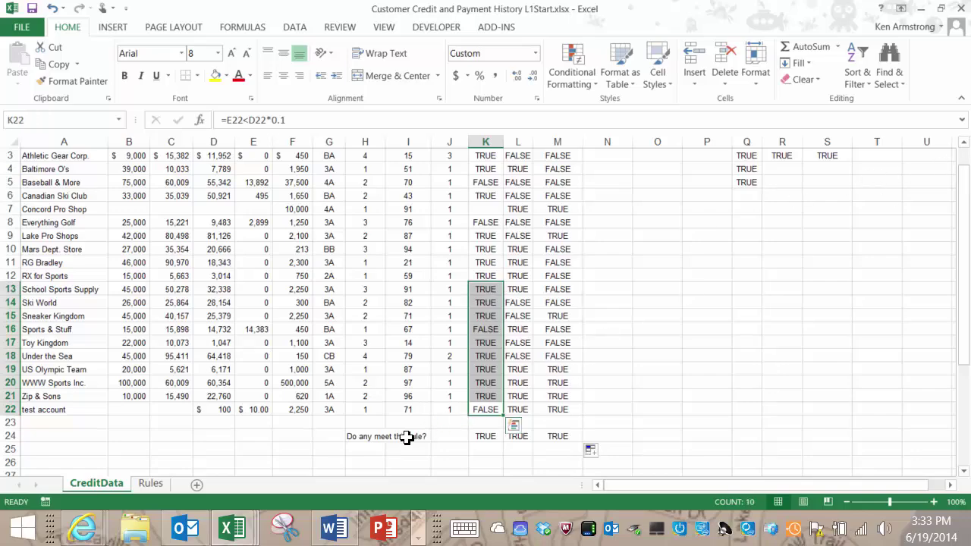
click(367, 448)
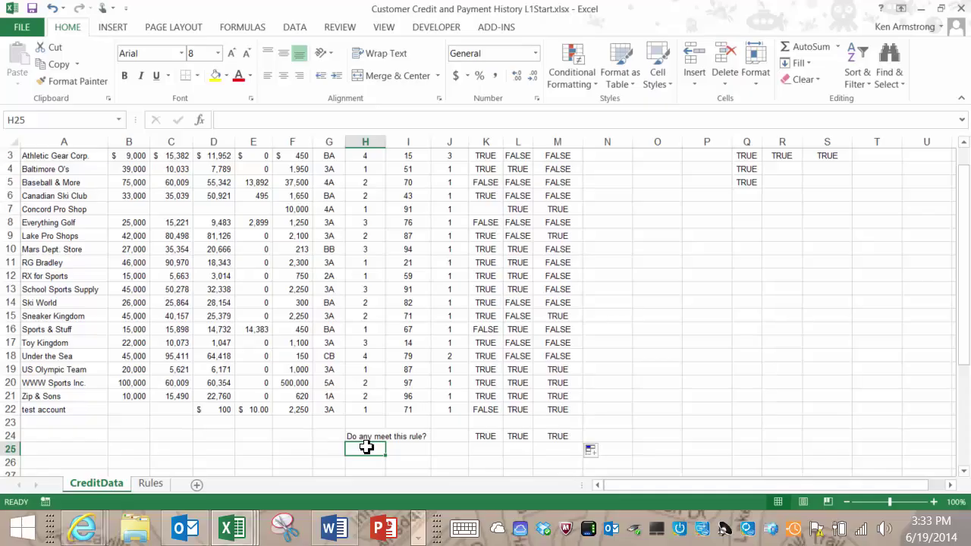
text(D)
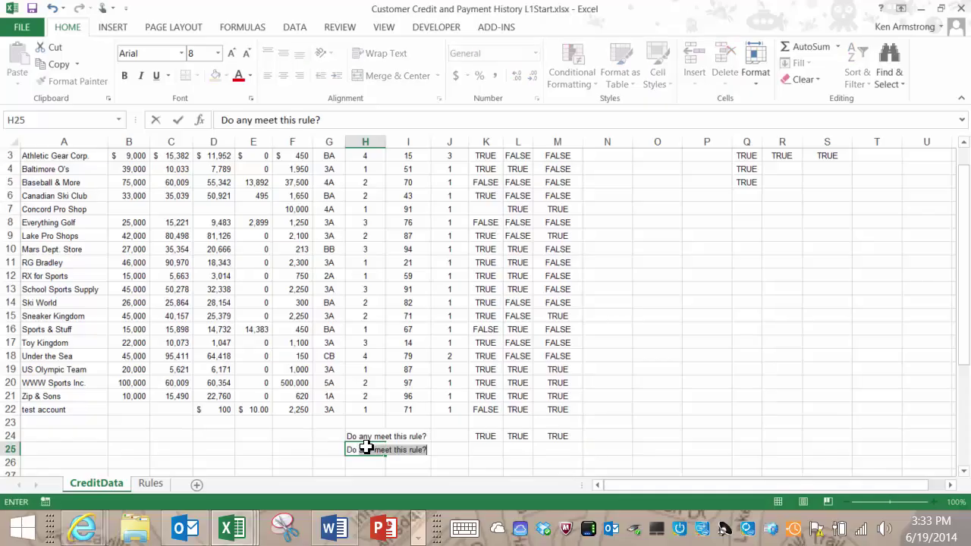
text(o NONE me)
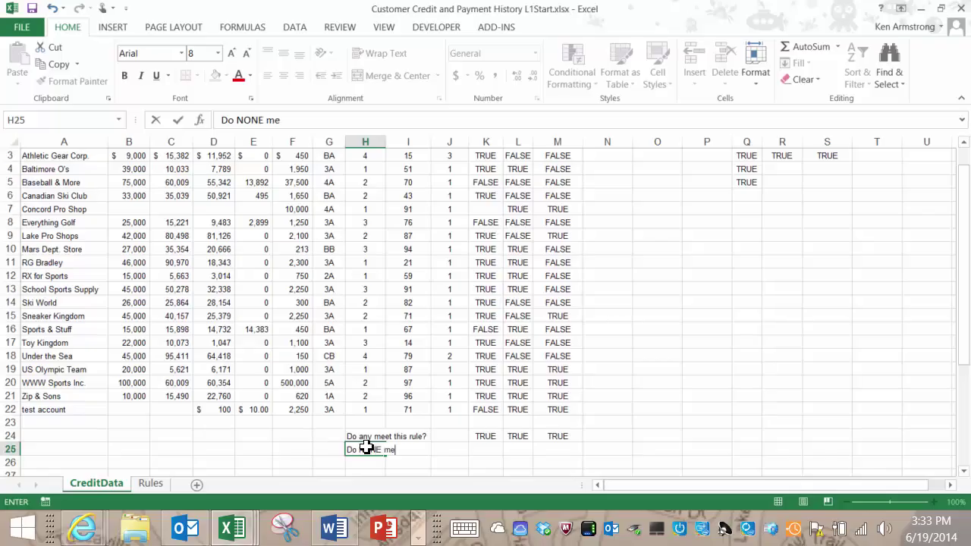
text(et thie rule?)
key(Return)
key(Up)
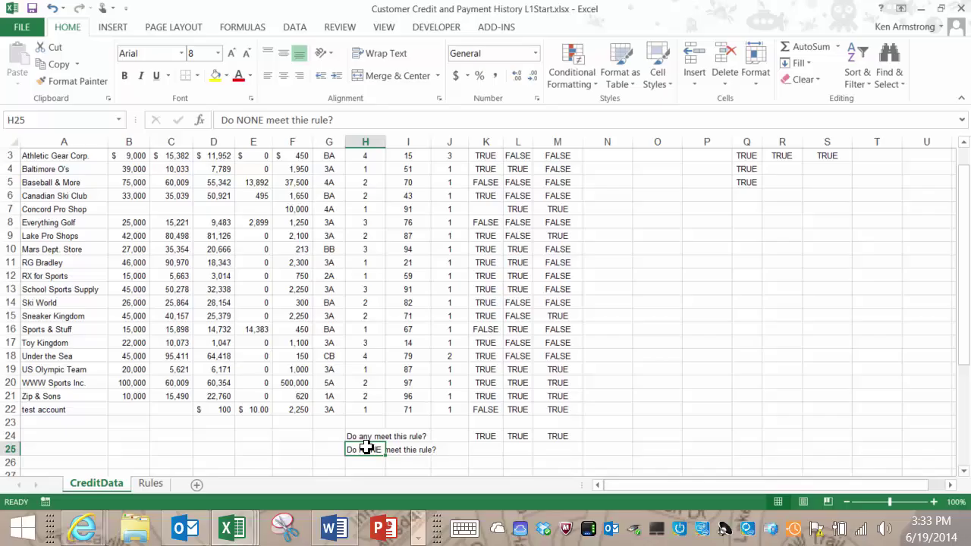
key(Right)
key(Right)
key(Right)
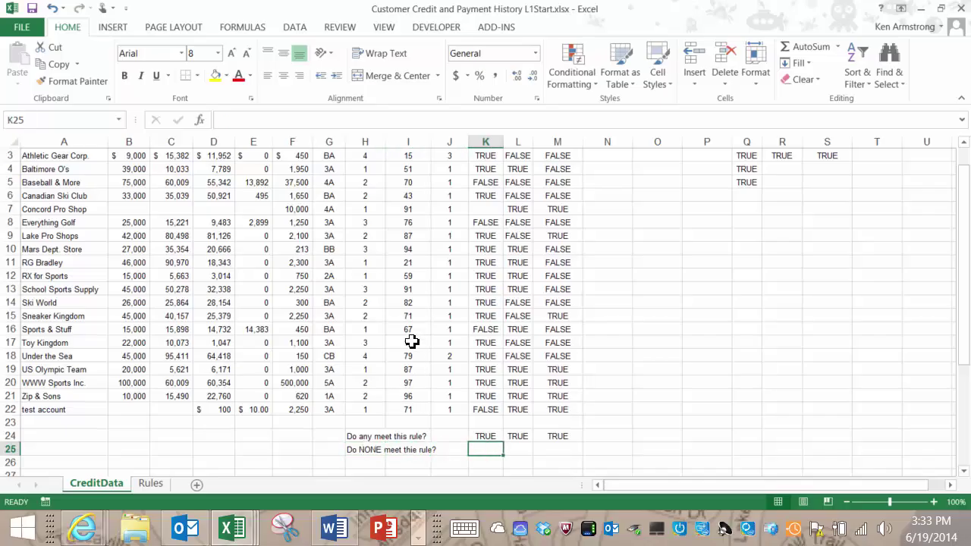
- Fill the Rule 1 column K3:K22 with FALSE for every customer
click(961, 148)
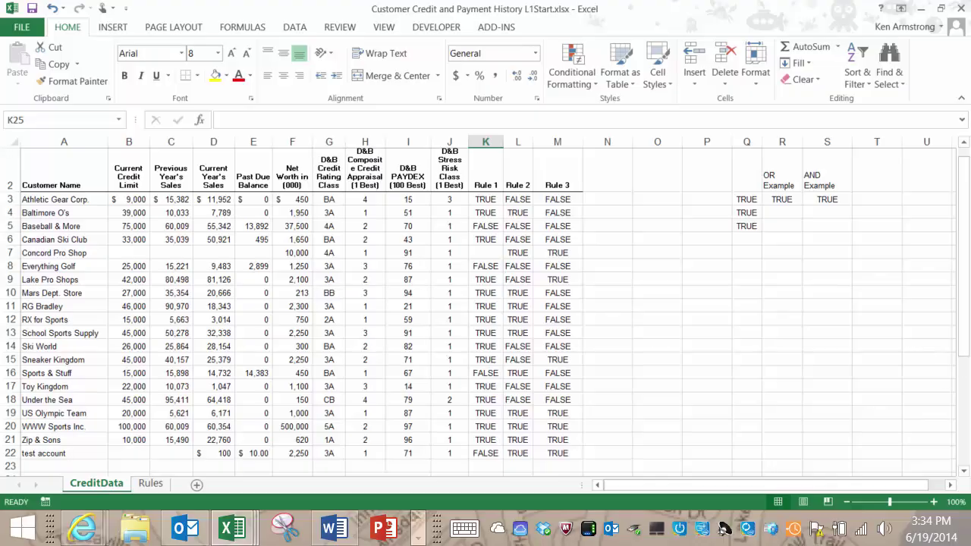
click(964, 471)
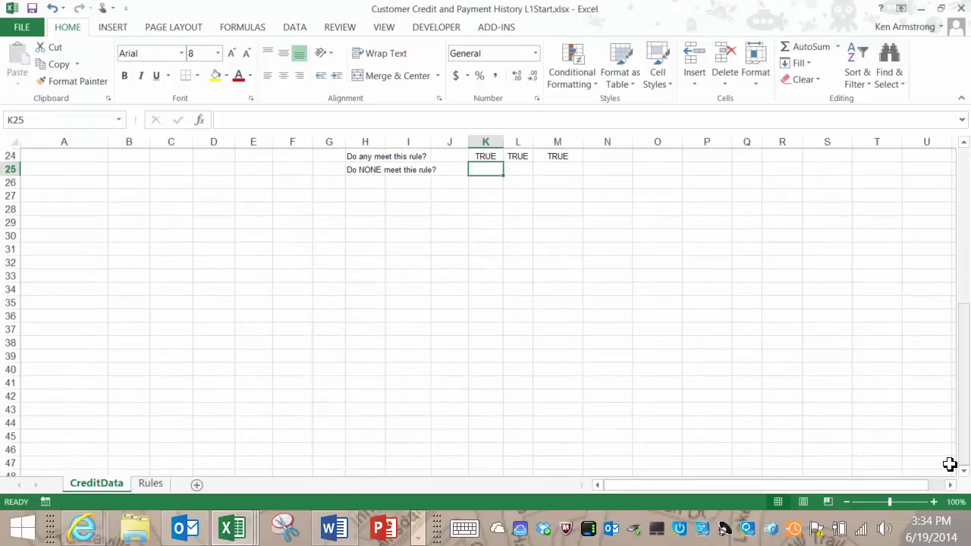
scroll(623, 267, up, 3)
scroll(624, 267, up, 4)
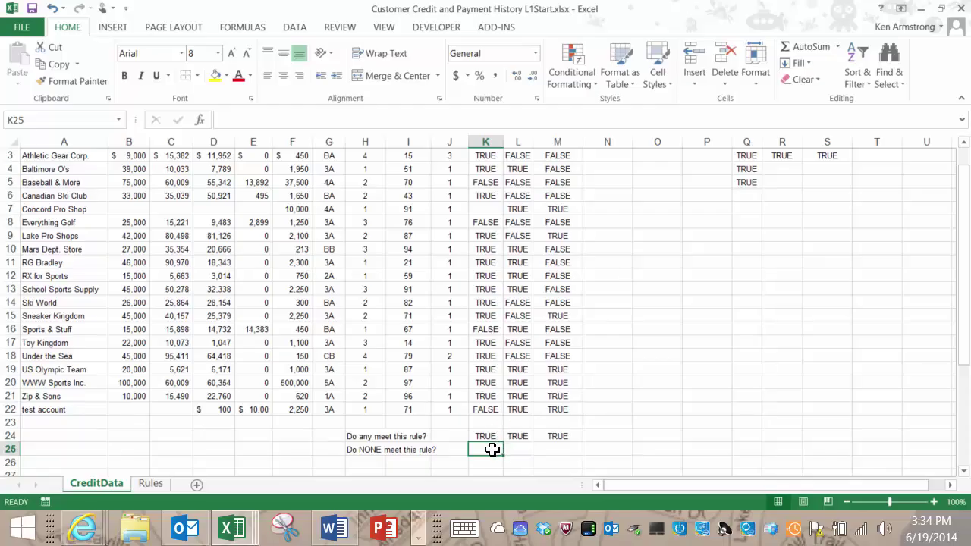
scroll(505, 260, up, 1)
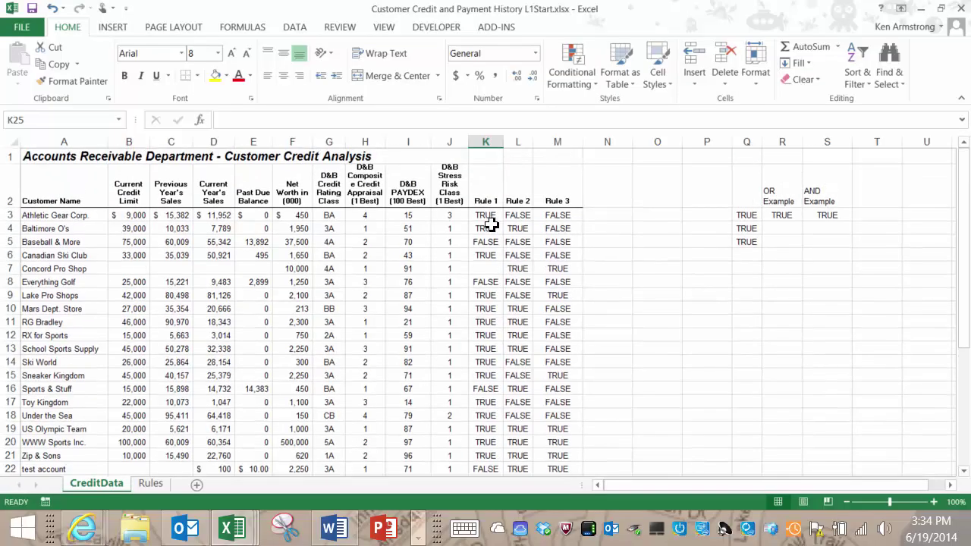
click(486, 216)
text(false)
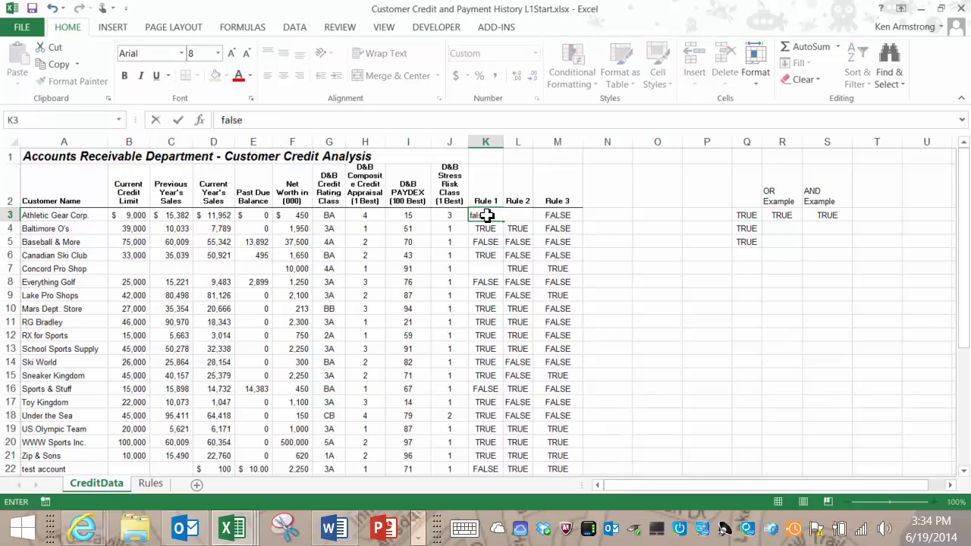
key(Return)
key(Up)
key(shift+Down)
key(shift+Down)
key(shift+Down)
key(shift+Down)
key(shift+Down)
key(shift+Down)
key(shift+Down)
key(shift+Down)
key(shift+Down)
key(shift+Down)
key(shift+Down)
key(shift+Down)
key(shift+Down)
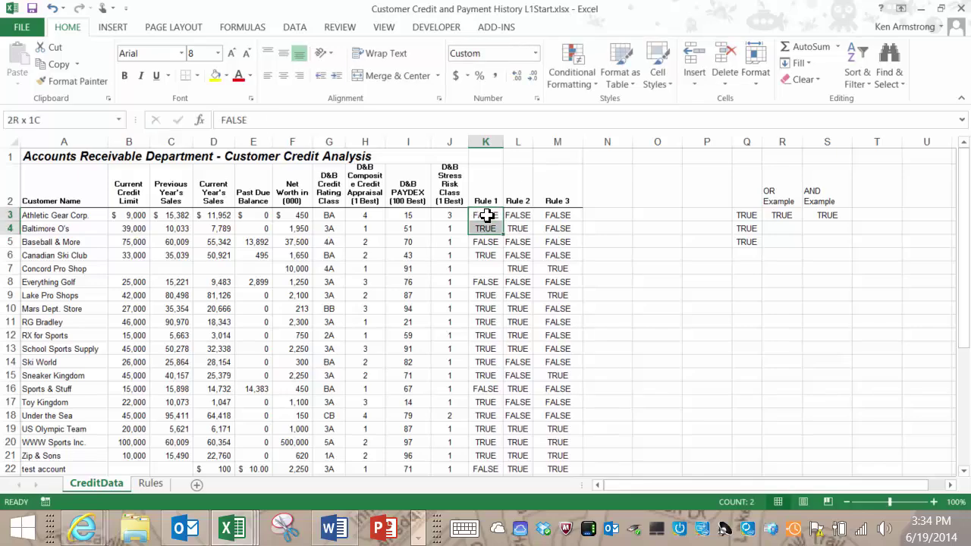
key(shift+Down)
key(shift+Down)
key(shift+Down)
key(shift+Down)
key(shift+Down)
key(shift+Down)
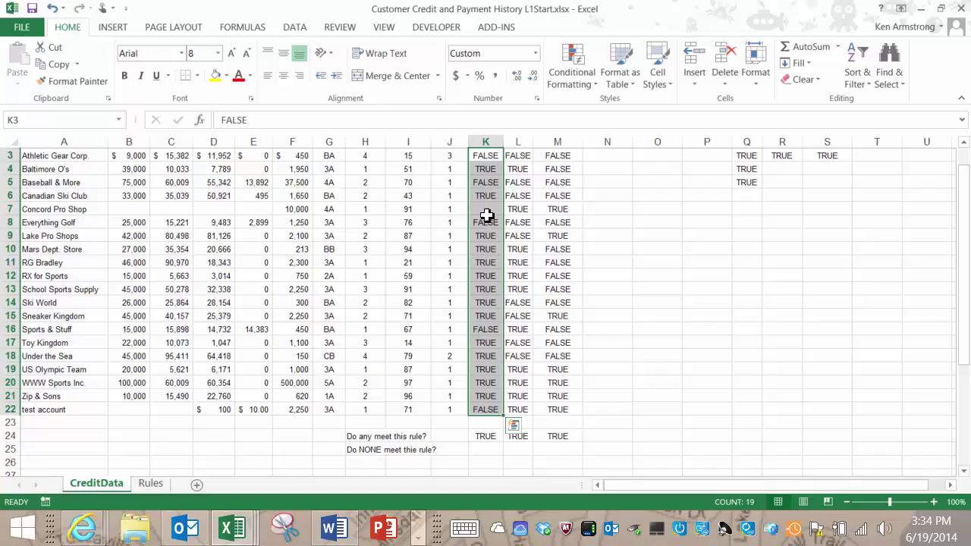
key(ctrl+d)
- Test TRUE for Zip & Sons and Under the Sea in Rule 1, then undo both
key(Down)
key(Down)
key(Down)
key(Down)
key(Down)
key(Down)
key(Down)
key(Down)
key(Down)
key(Down)
key(Down)
key(Down)
key(Down)
key(Down)
key(Down)
key(Down)
key(Down)
key(Down)
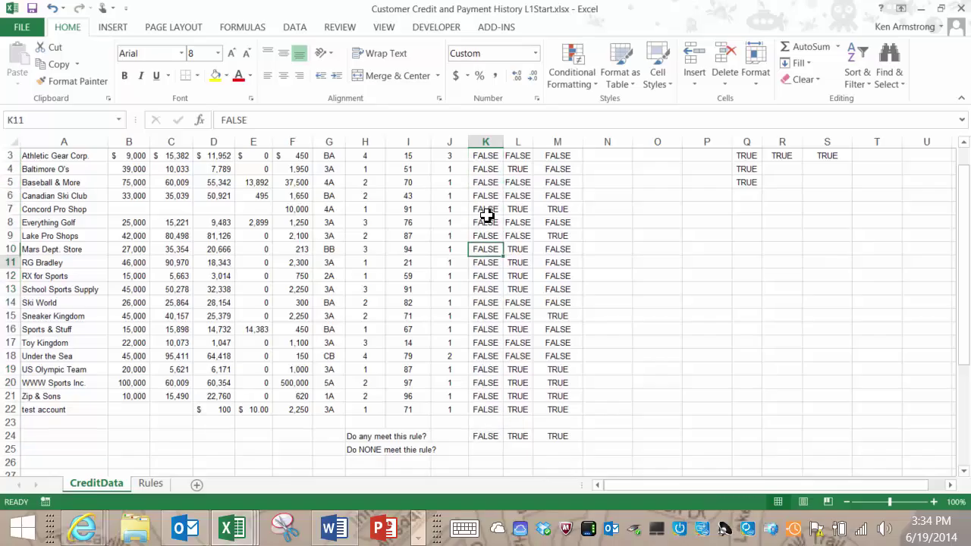
text(true)
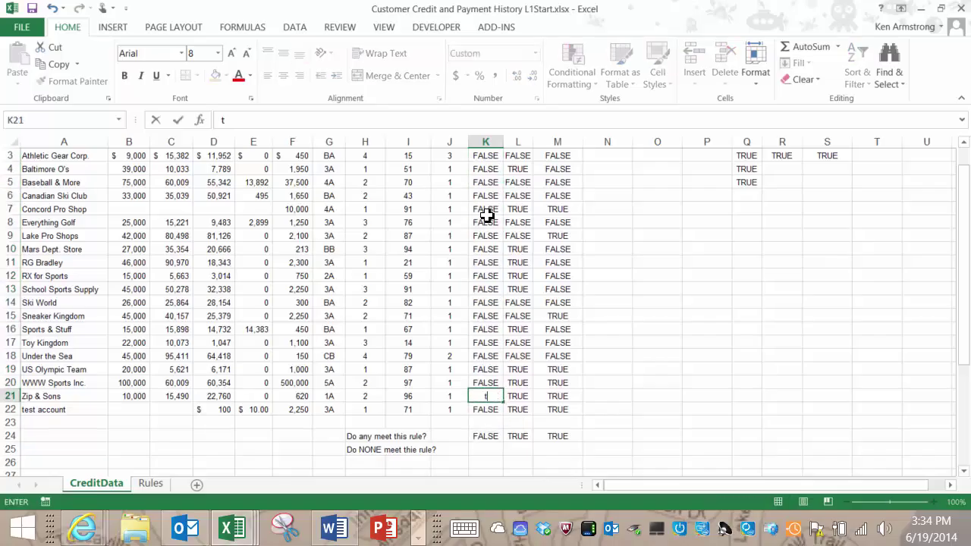
key(Return)
key(Up)
key(Up)
key(Up)
key(Up)
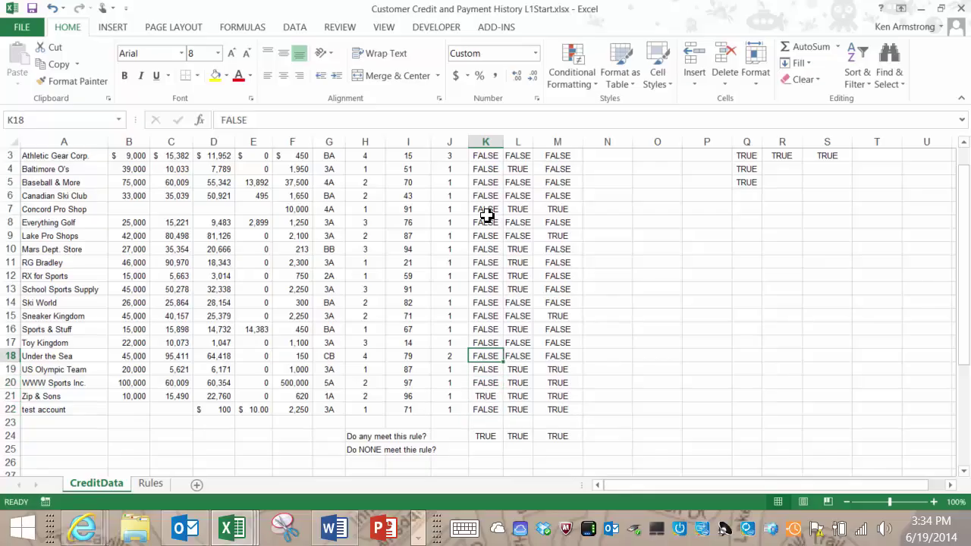
text(true)
key(Return)
key(Up)
key(Up)
key(shift+Down)
key(shift+Down)
key(shift+Down)
key(shift+Down)
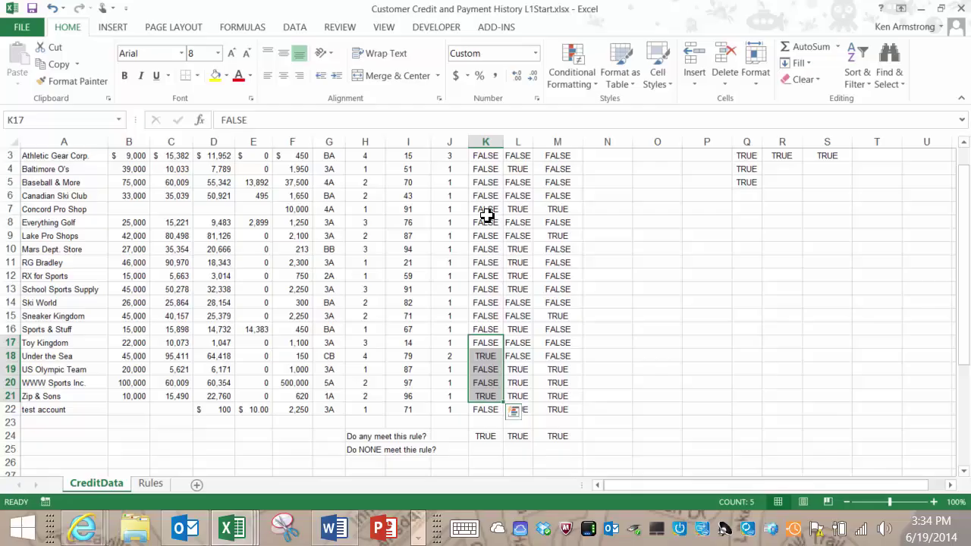
key(ctrl+z)
key(ctrl+z)
key(Down)
key(Down)
key(Down)
key(Down)
key(Down)
key(Down)
key(Down)
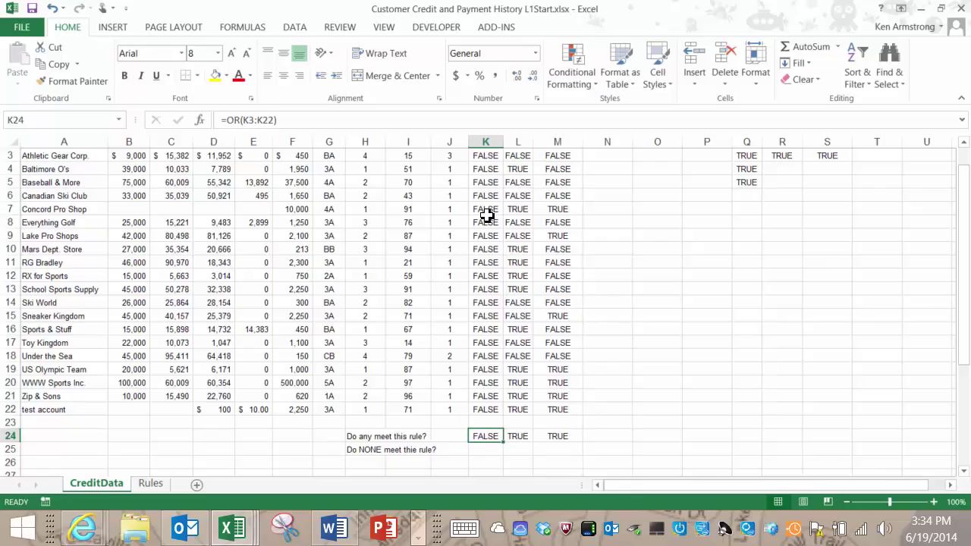
- Enter =NOT(K24) in K25 and fill it right across Rules 2 and 3
key(Down)
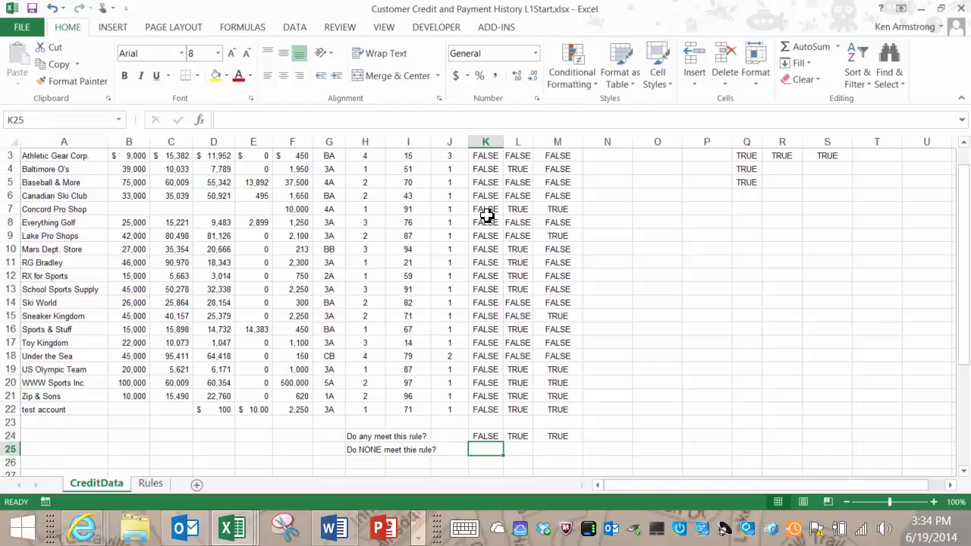
text(=)
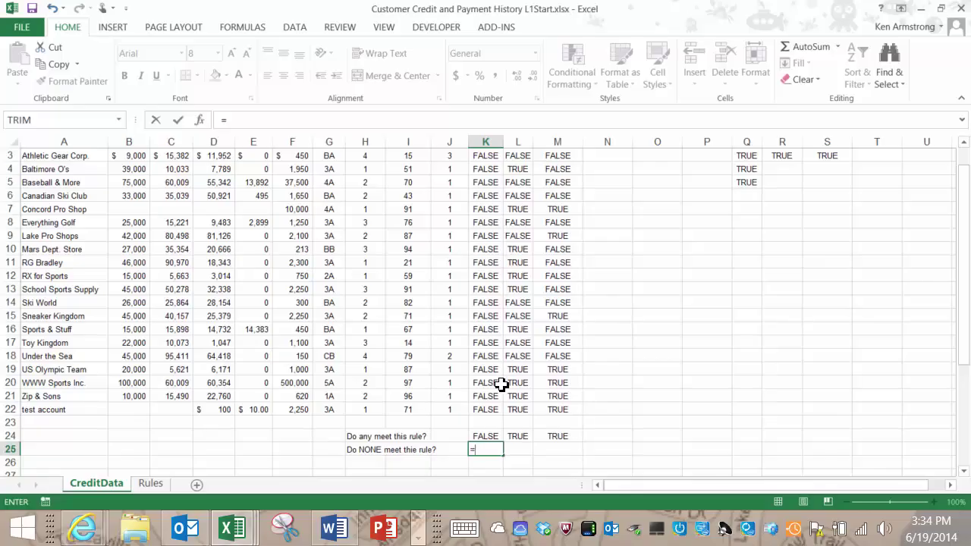
text(not)
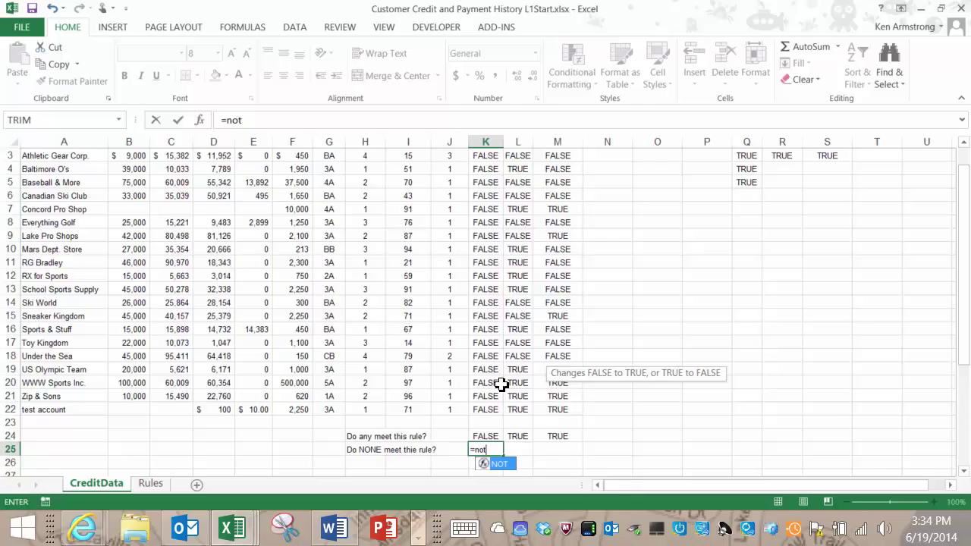
text(()
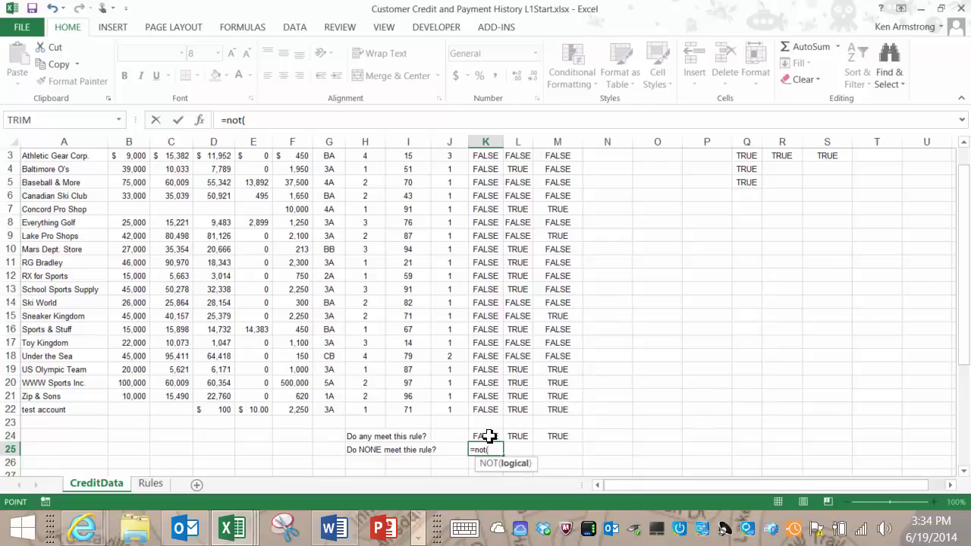
click(490, 436)
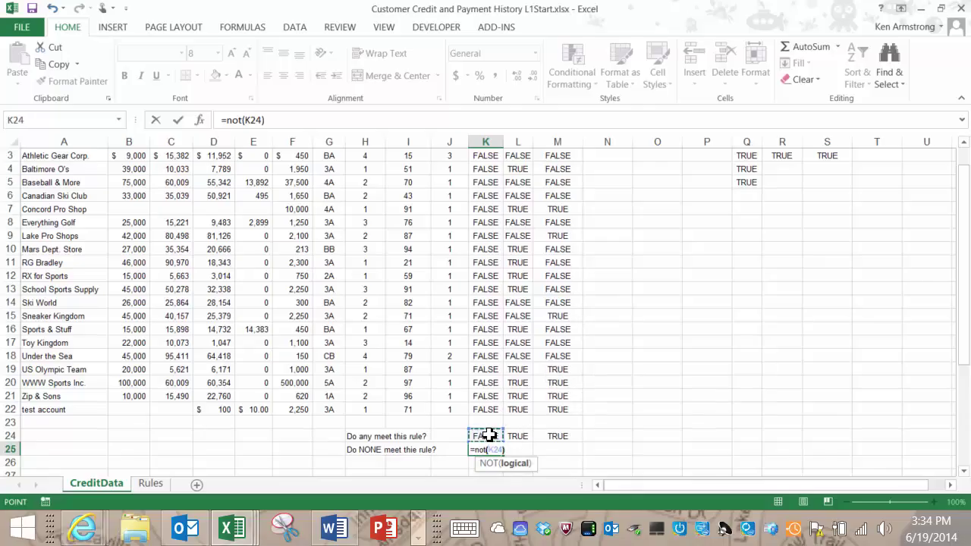
key(ctrl+Return)
key(shift+Right)
key(shift+Right)
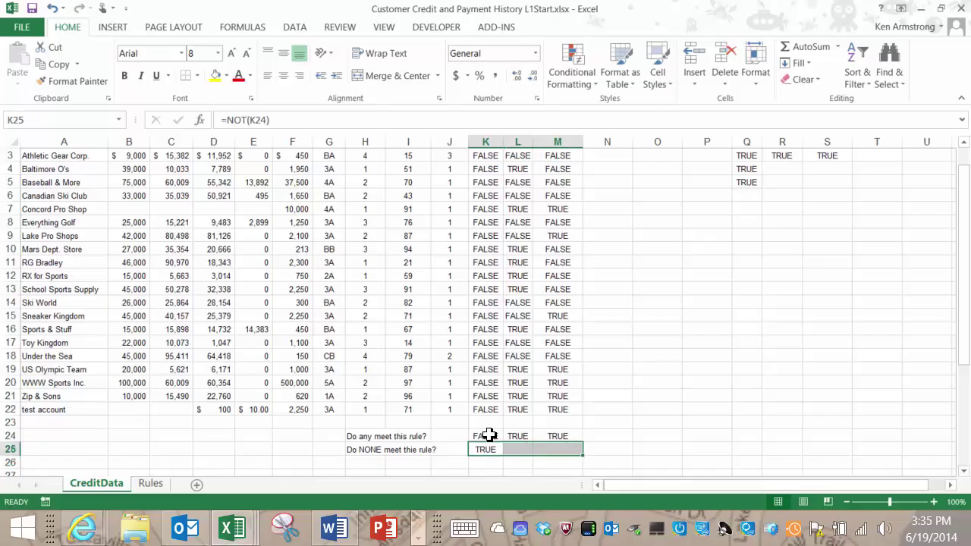
key(ctrl+r)
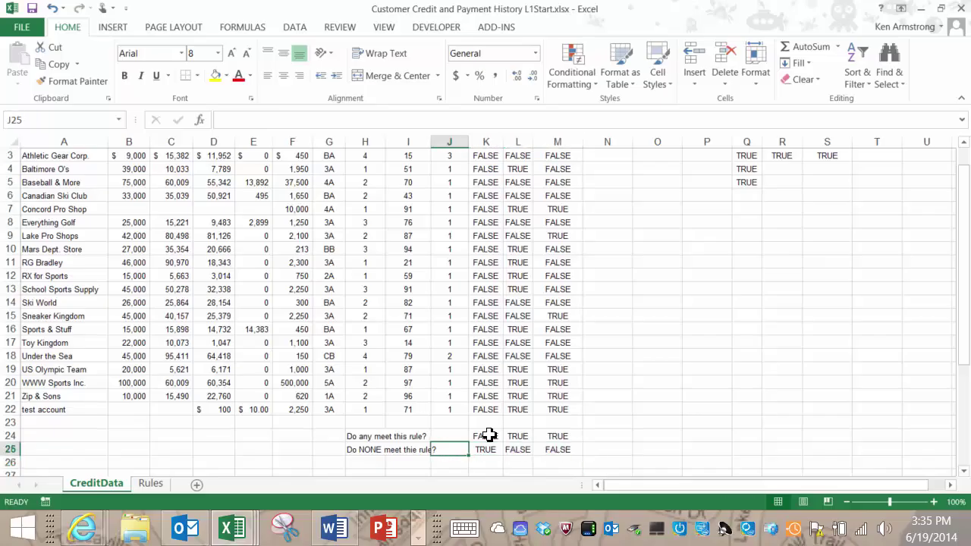
key(Up)
key(Up)
key(Up)
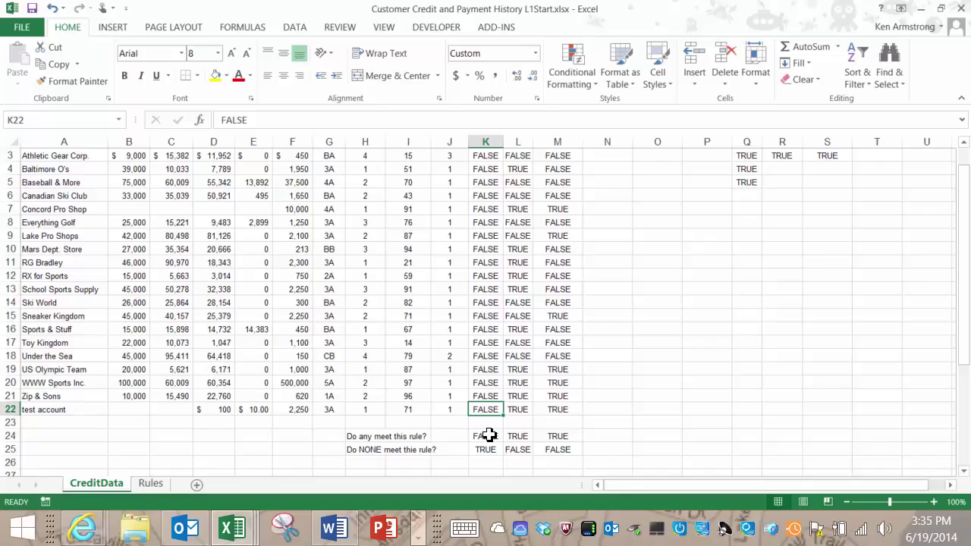
- Enter TRUE in Rule 1 for Toy Kingdom (K17) and WWWW Sports Inc. (K20)
key(Up)
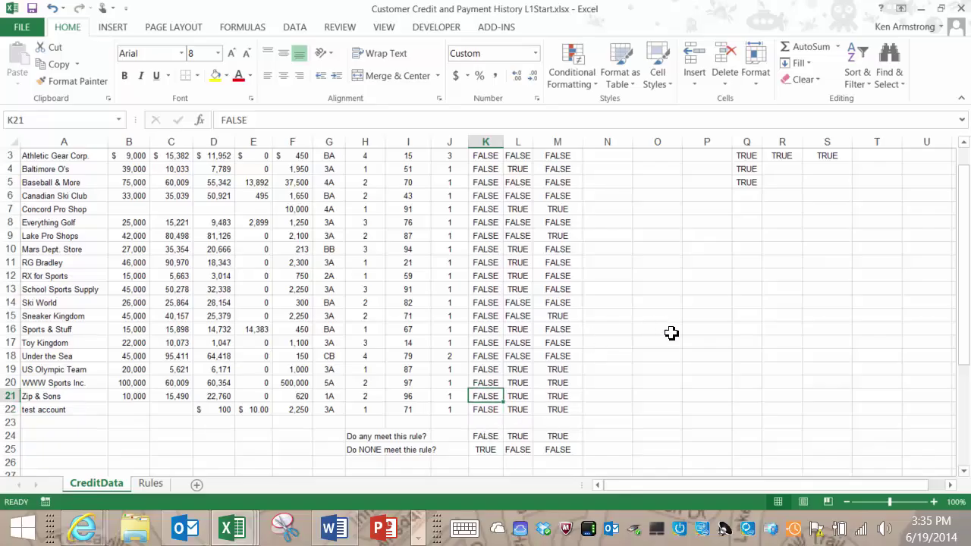
click(493, 438)
click(486, 449)
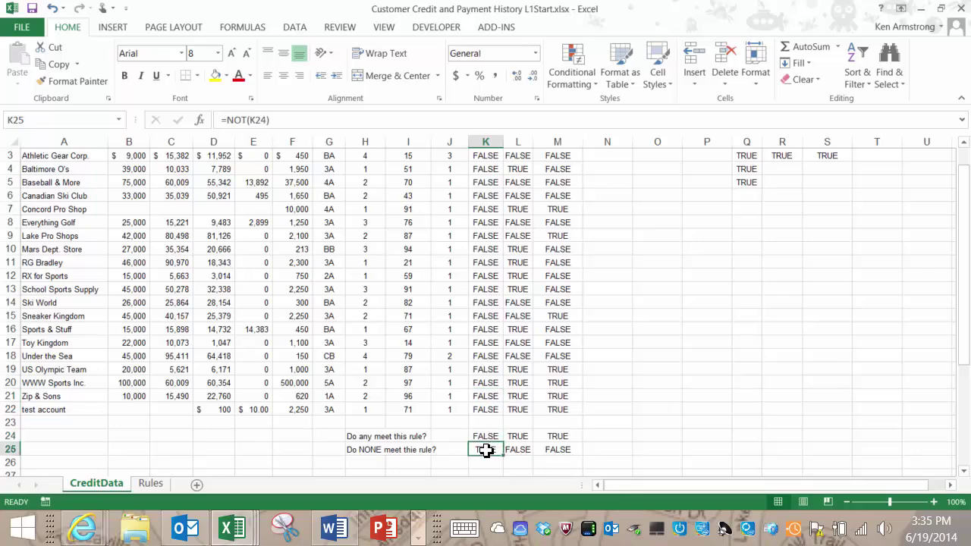
click(488, 342)
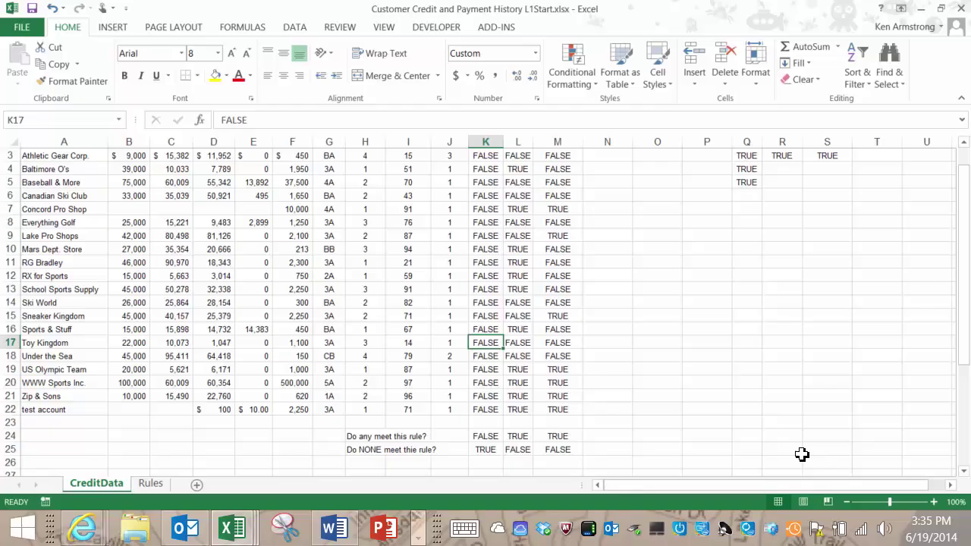
text(true)
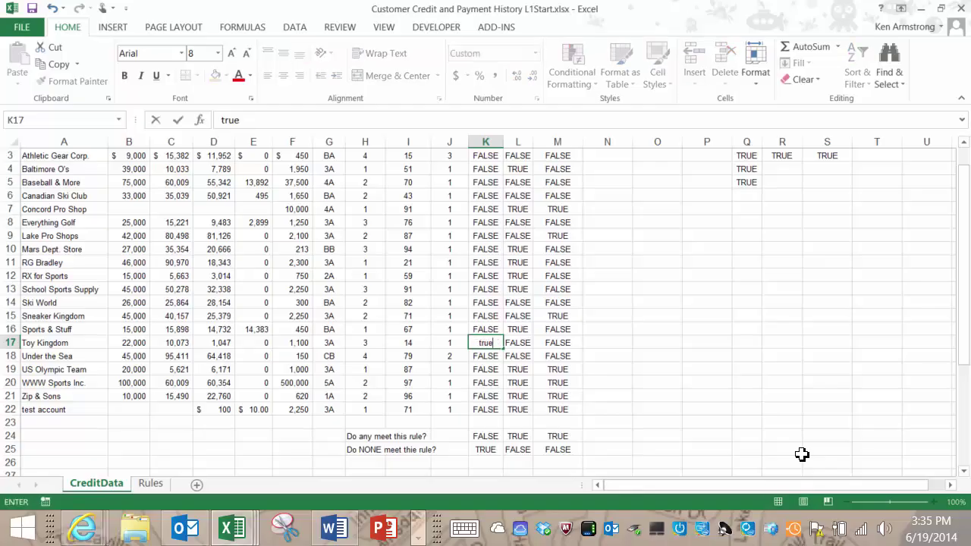
key(Return)
key(Down)
key(Down)
text(true)
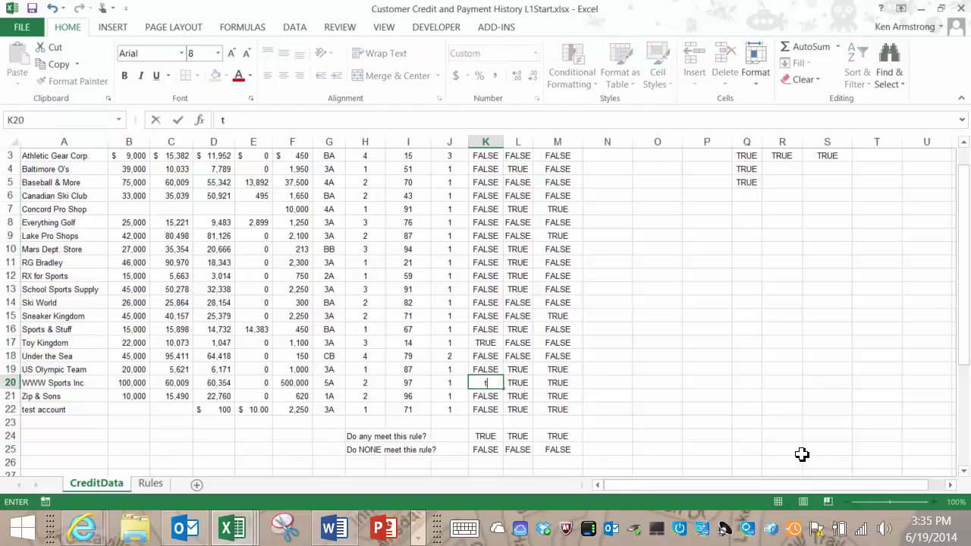
key(Return)
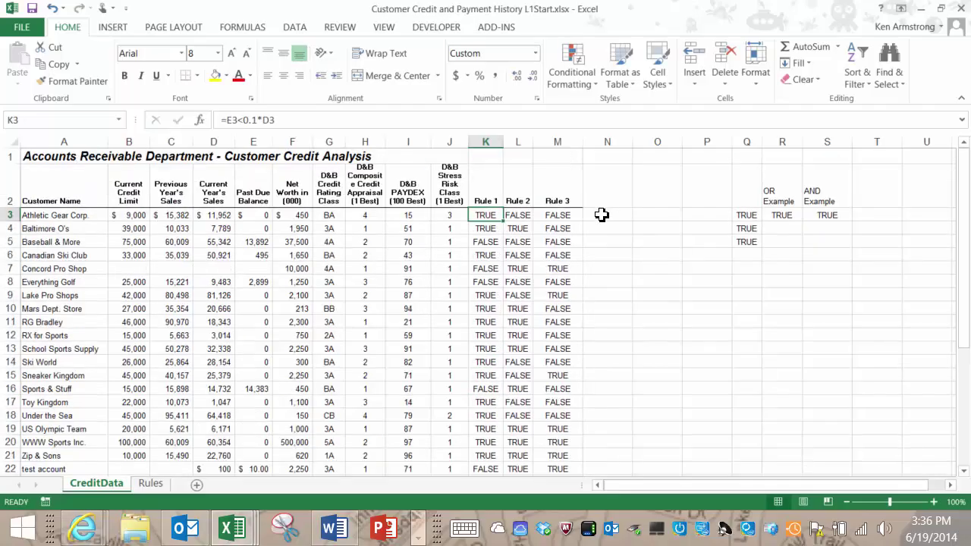
- Enter headers 'customer passes at least 1 rule' in N2 and 'customer fails all rules' in O2
click(600, 214)
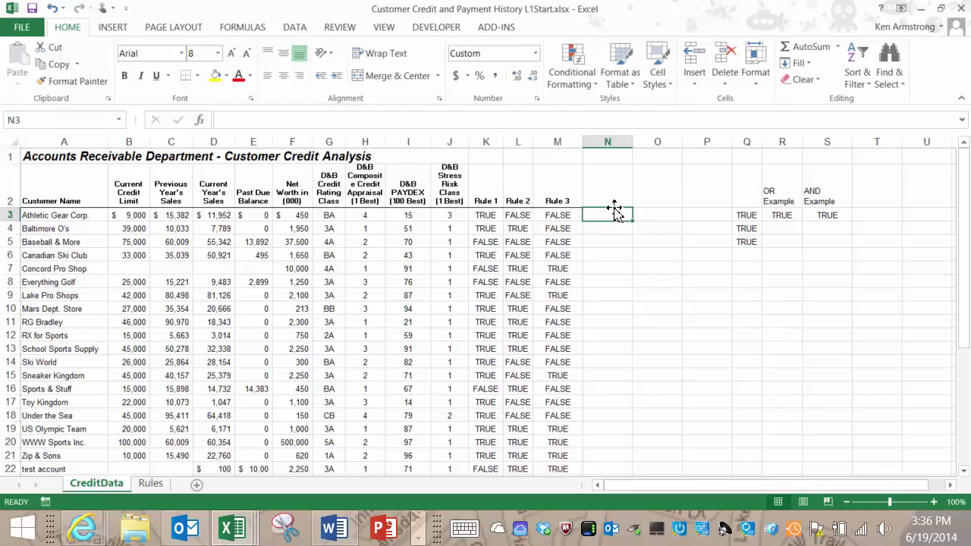
click(612, 189)
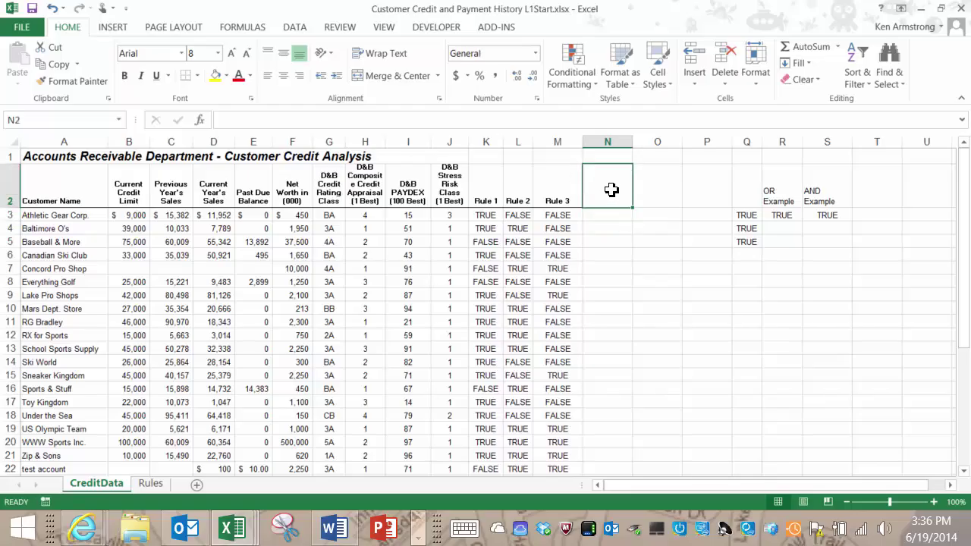
text(cu)
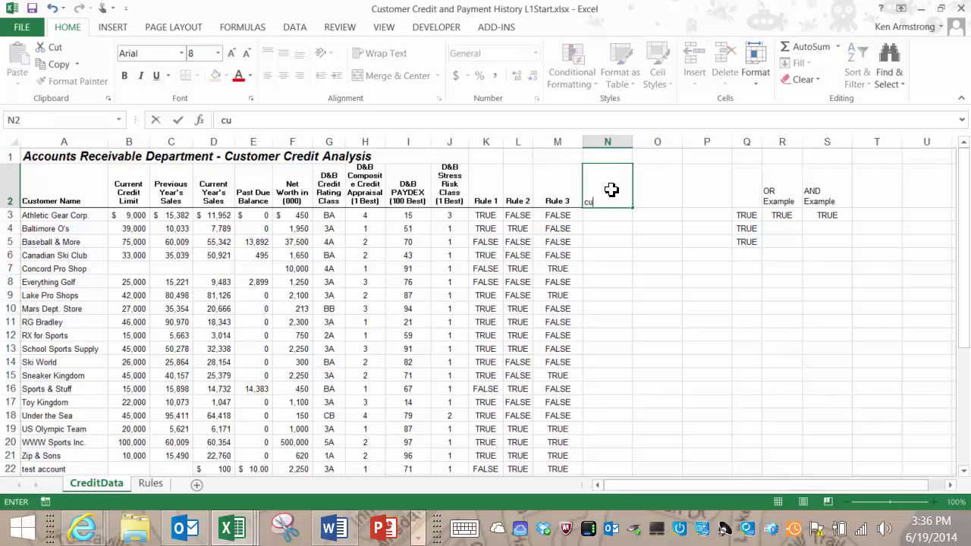
text(stomer pass)
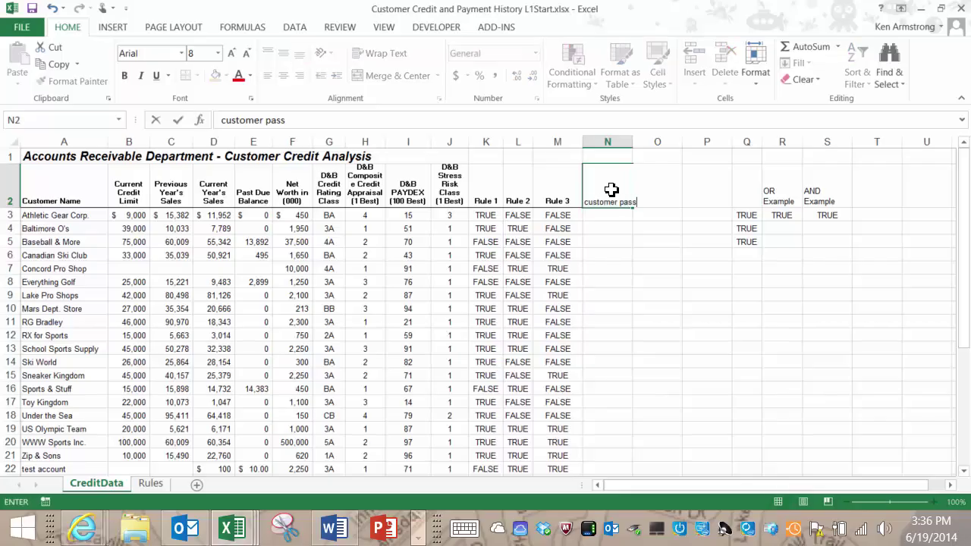
text(es at least 1 rule)
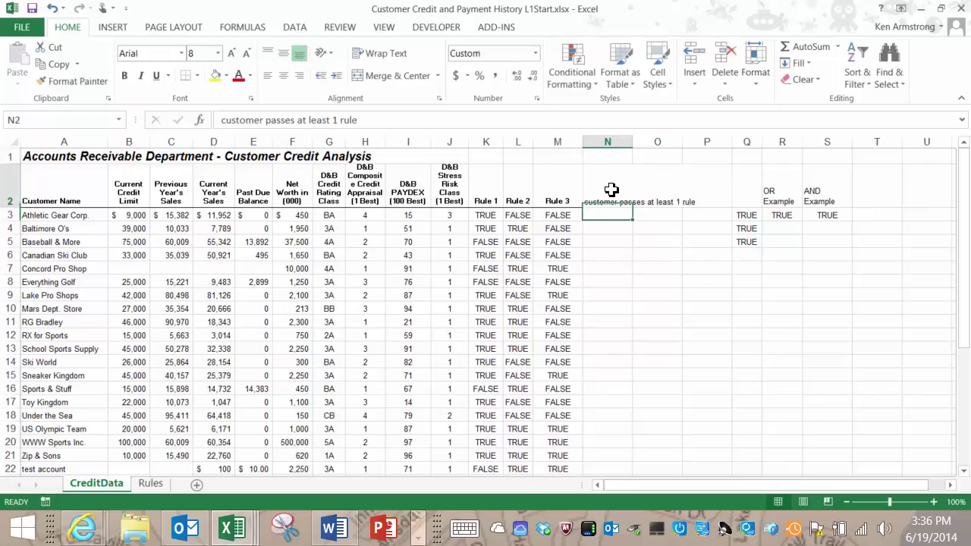
key(Tab)
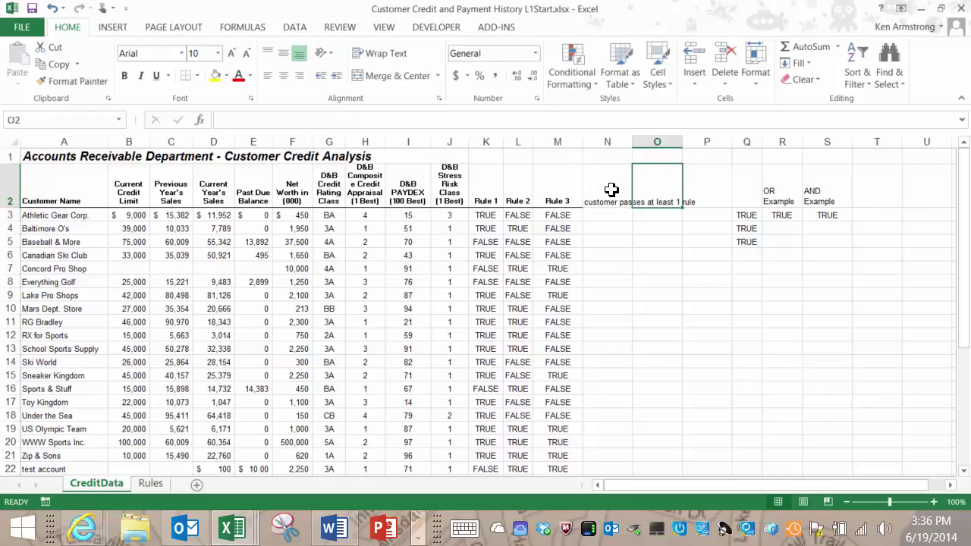
text(customer )
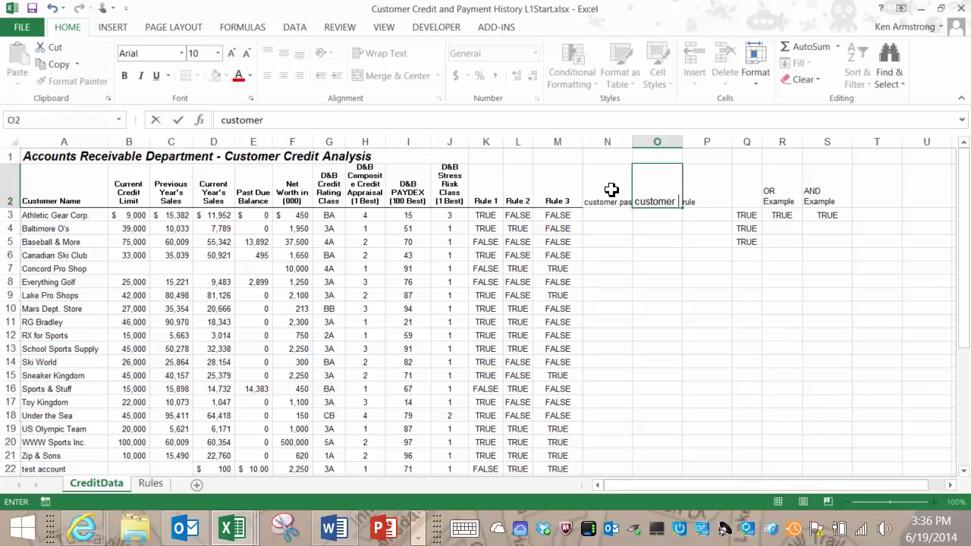
text(fails all rules)
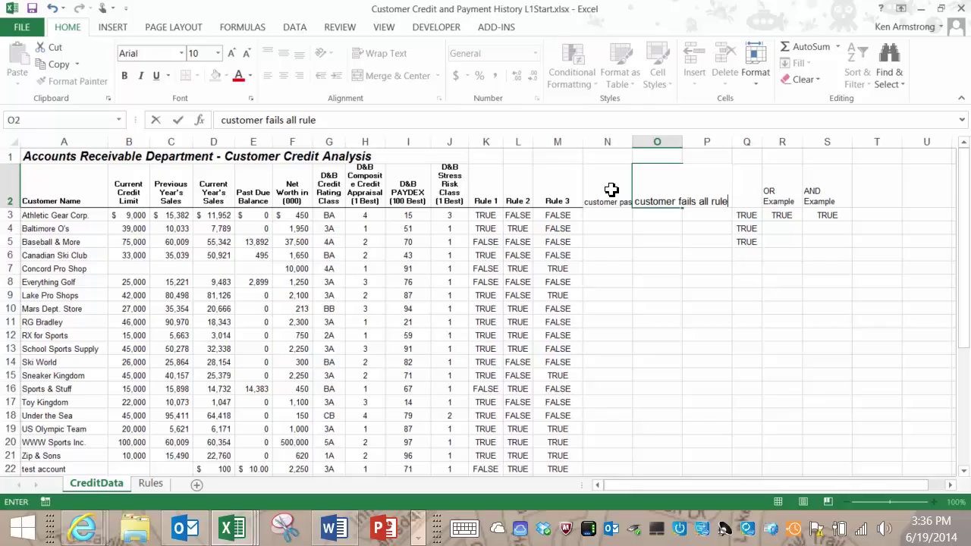
key(Return)
key(Up)
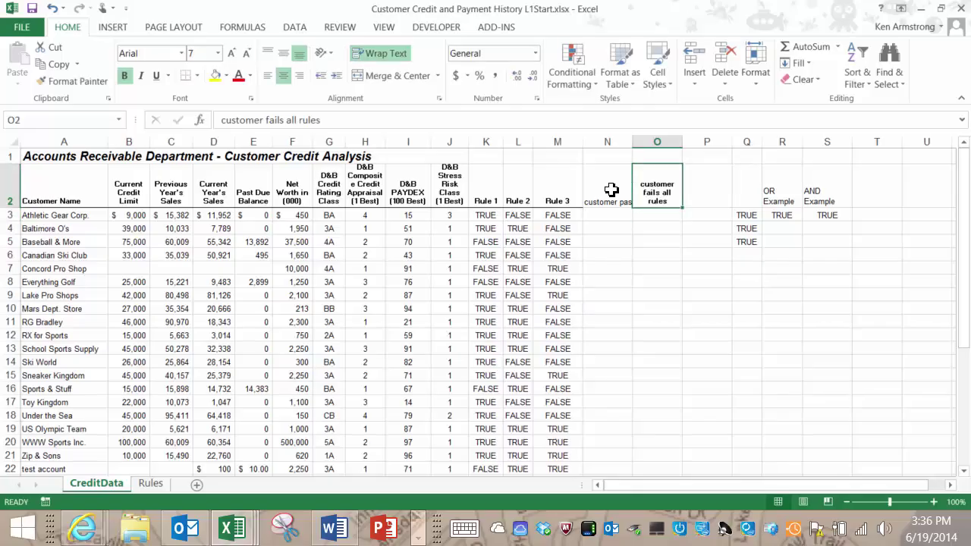
- Enter =OR(K3:M3) in N3 to test Athletic Gear Corp.'s three rule results
click(597, 215)
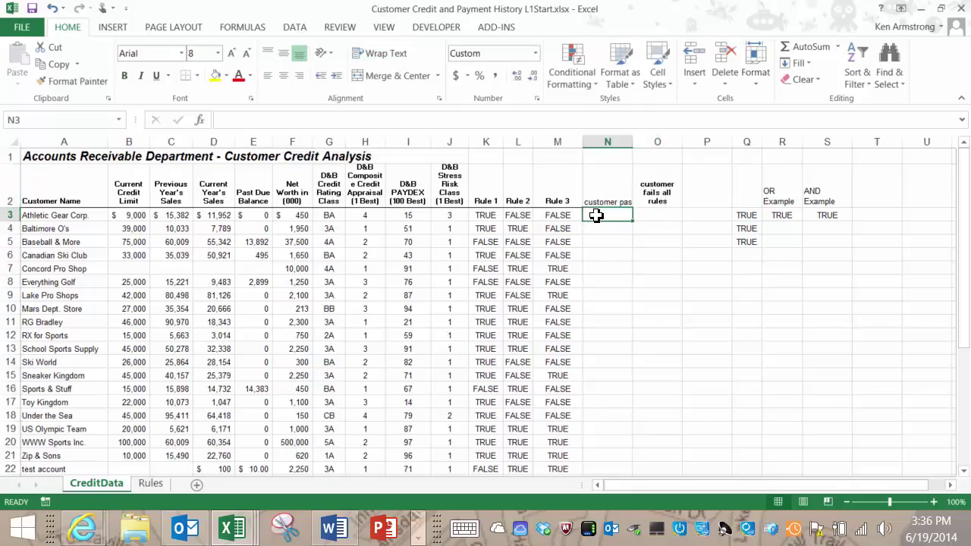
text(=or)
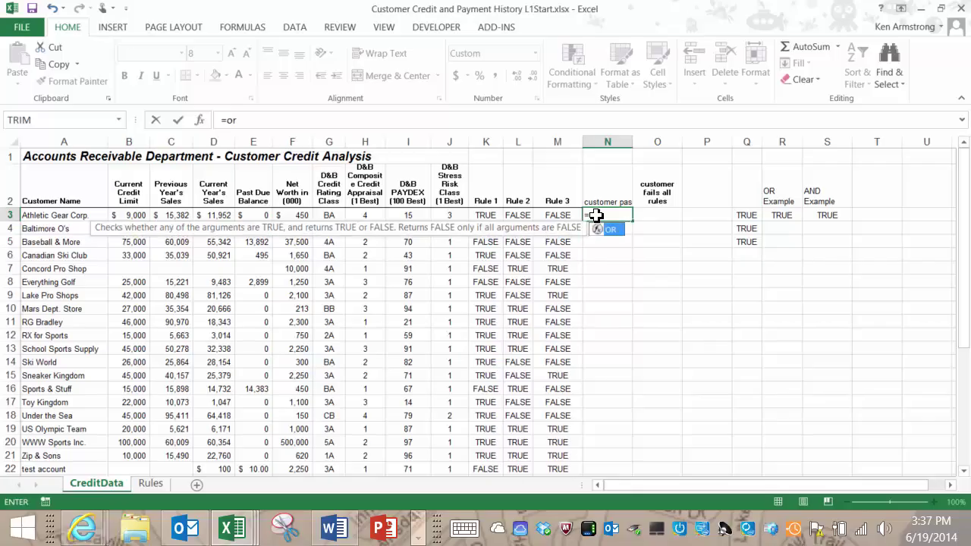
text(()
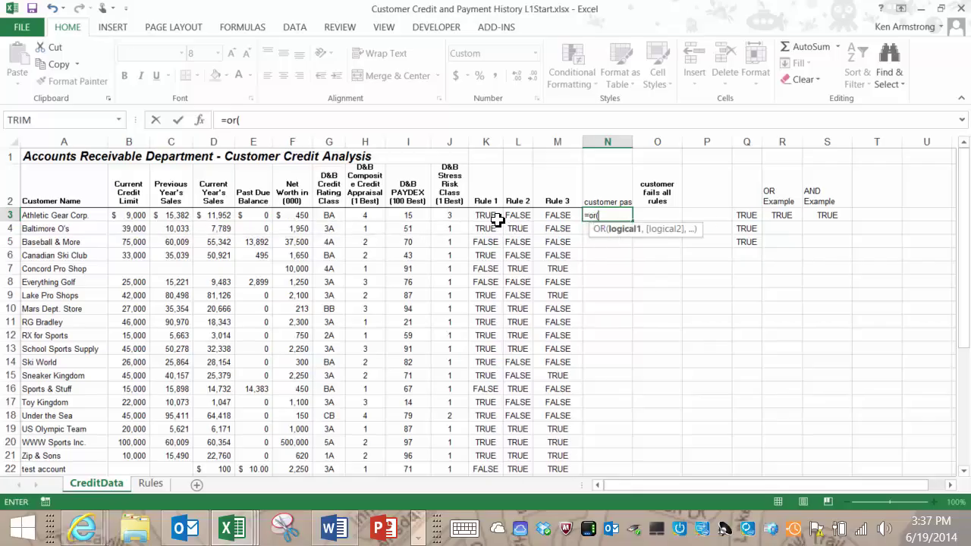
drag(500, 217, 557, 216)
text())
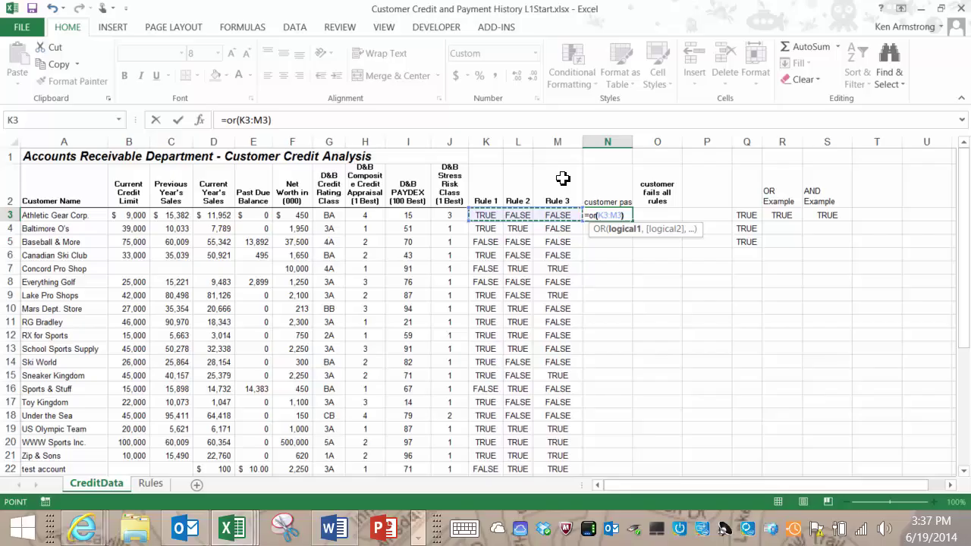
key(Return)
key(Up)
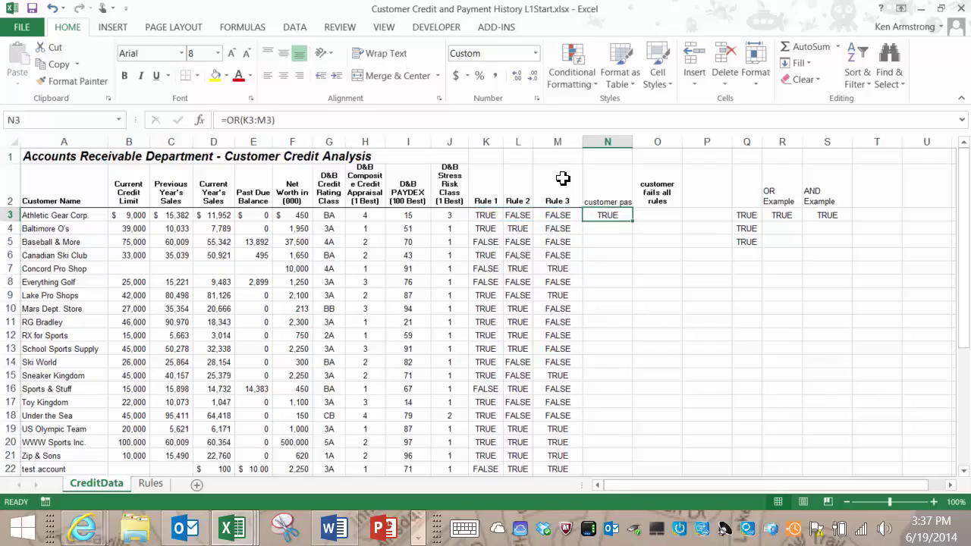
key(Right)
key(Left)
key(Right)
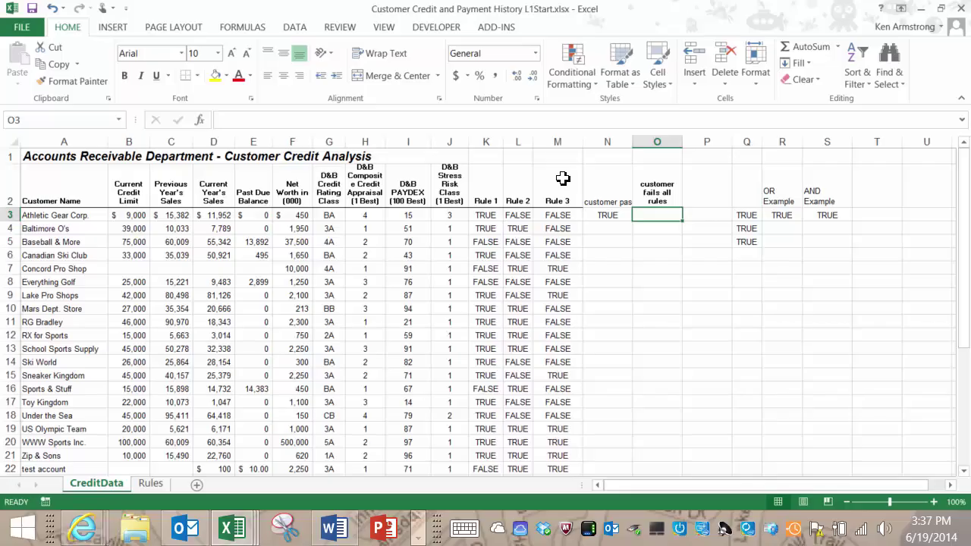
key(Left)
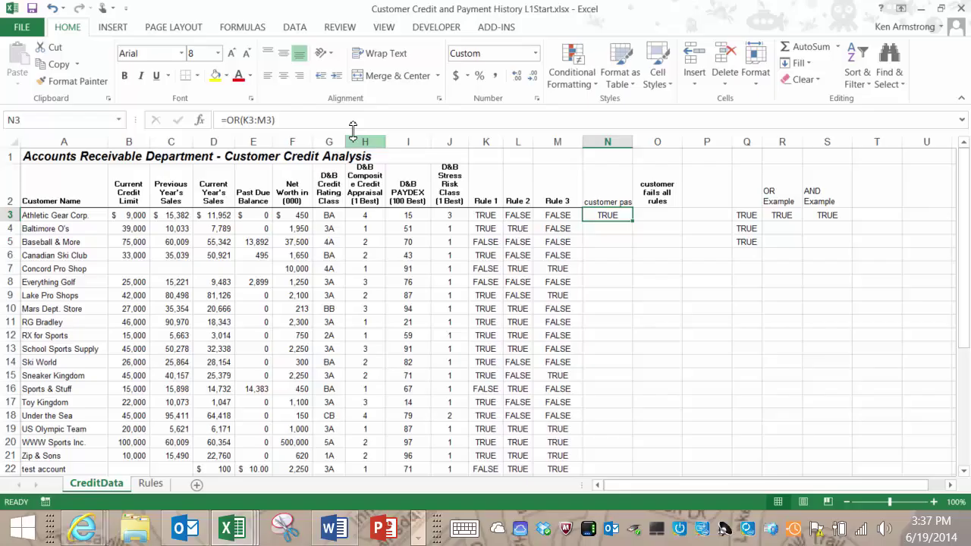
- Copy N3's OR(K3:M3) formula text into O3 and begin wrapping it in NOT
click(296, 120)
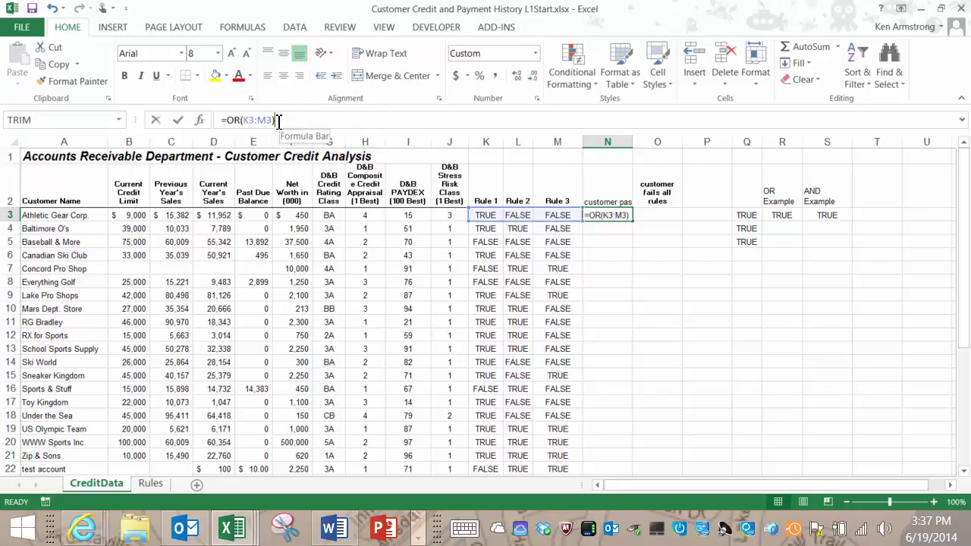
drag(276, 120, 225, 121)
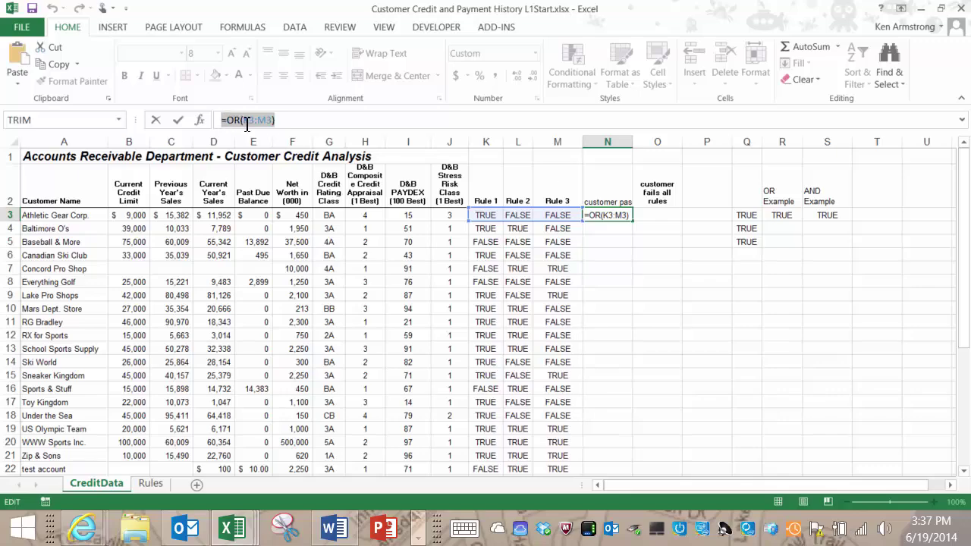
right_click(246, 123)
click(273, 152)
key(Escape)
click(668, 215)
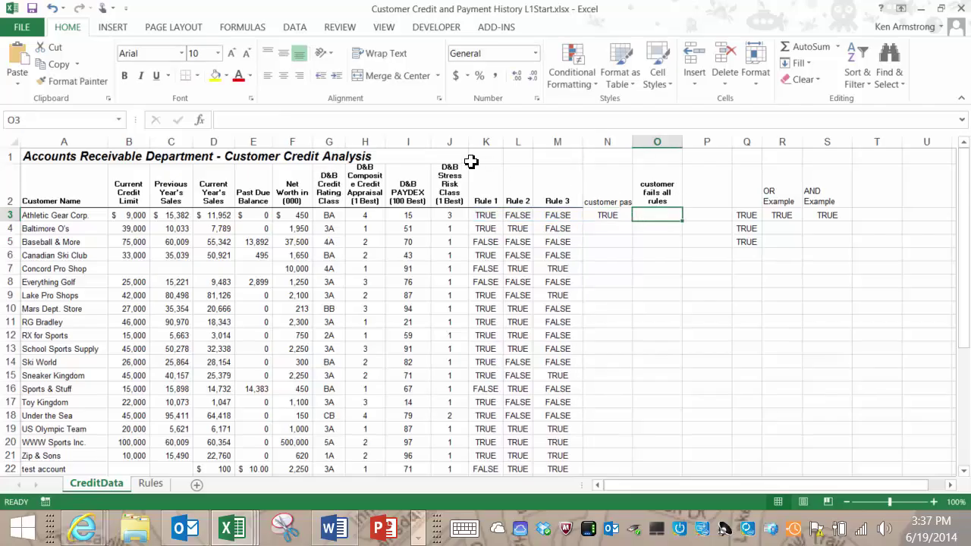
click(345, 124)
right_click(345, 124)
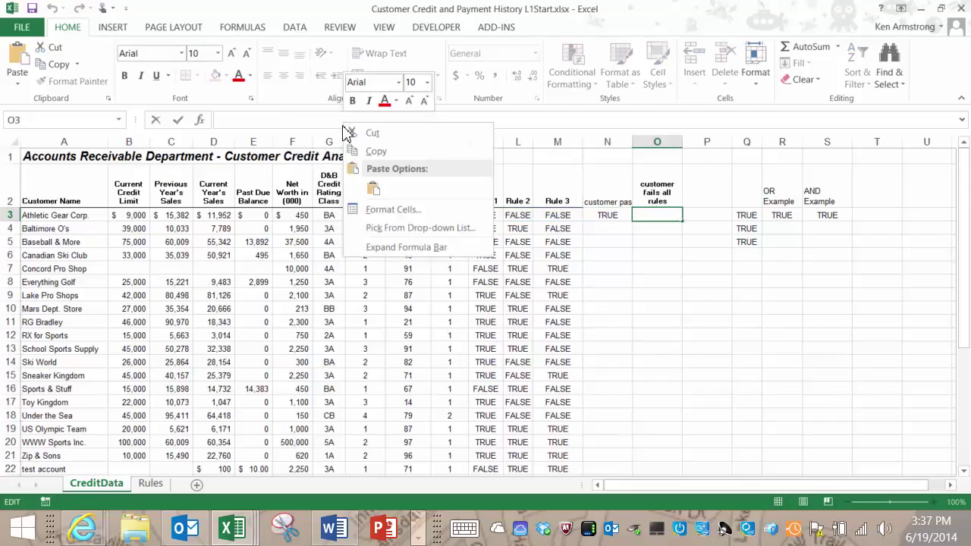
click(374, 188)
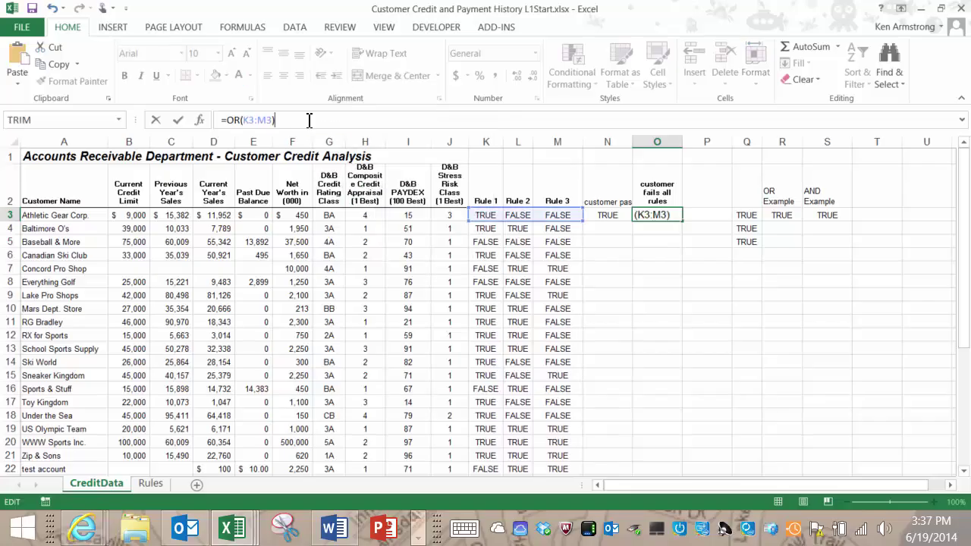
text())
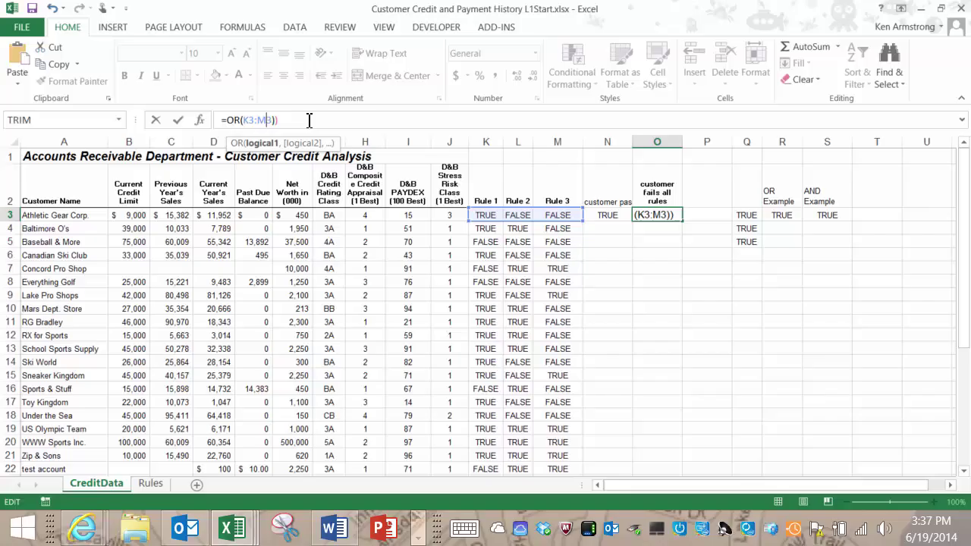
key(Home)
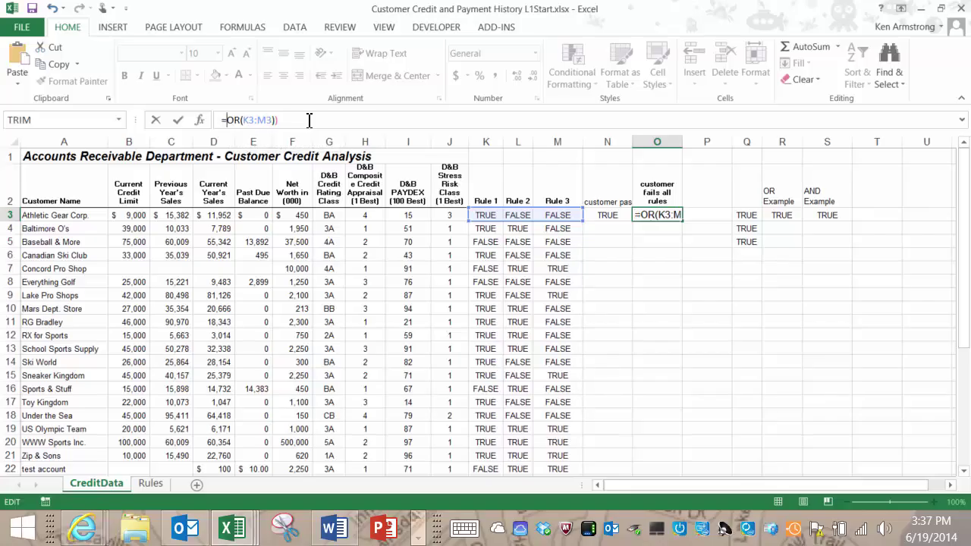
text(()
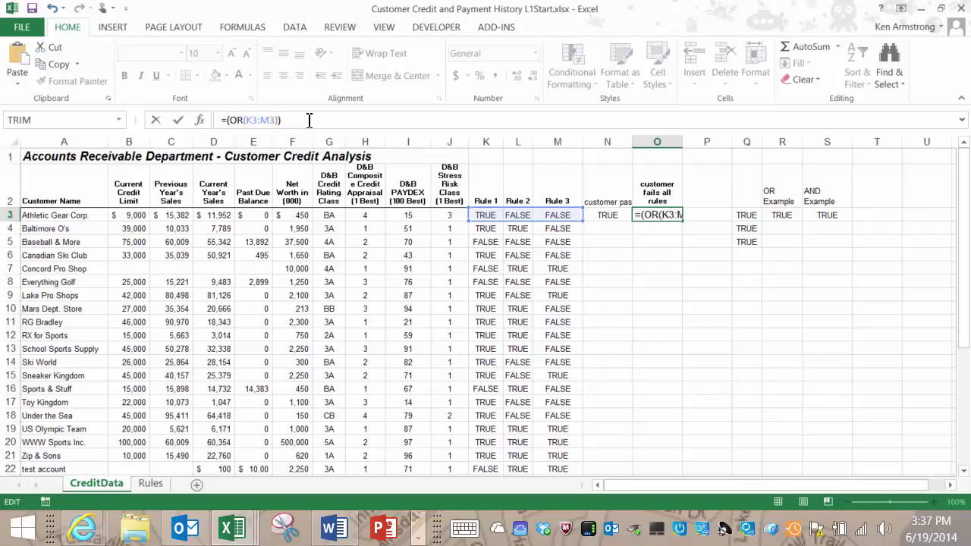
text(not)
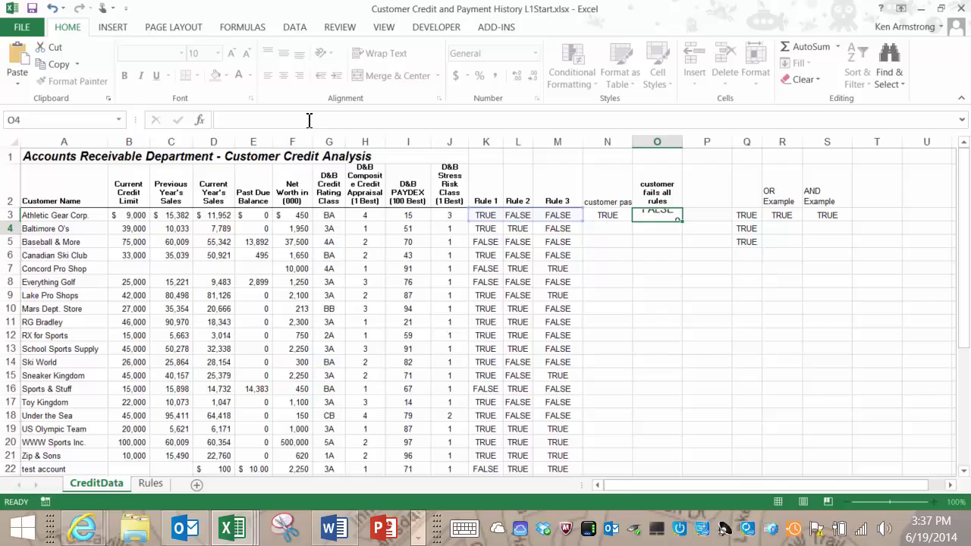
- Confirm =NOT(OR(K3:M3)) in O3 and fill it down through O22
key(ctrl+Return)
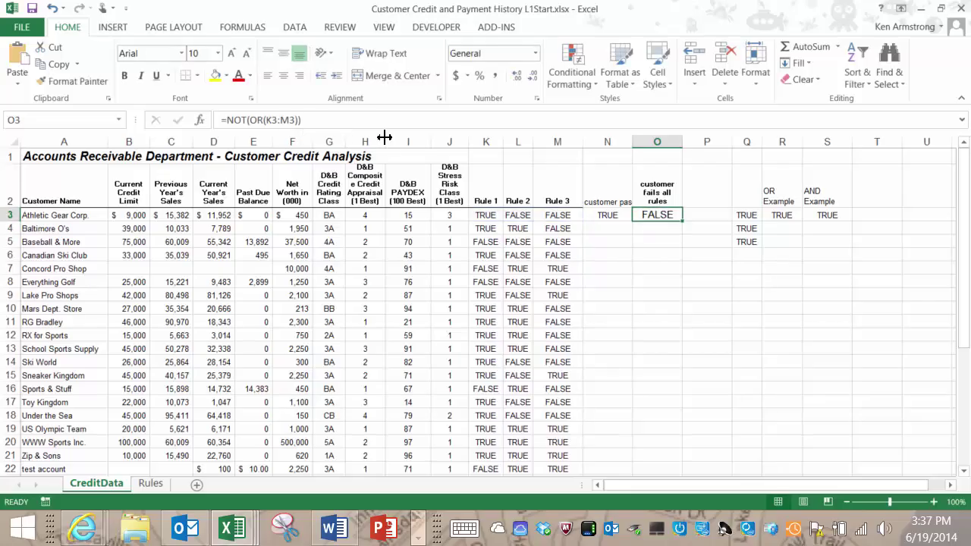
drag(683, 221, 686, 223)
double_click(686, 223)
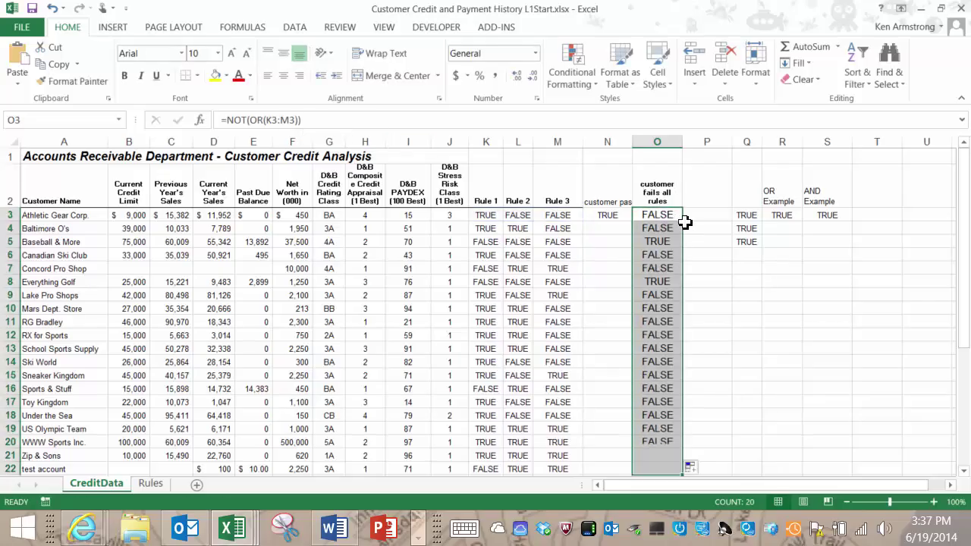
click(664, 303)
scroll(664, 304, down, 3)
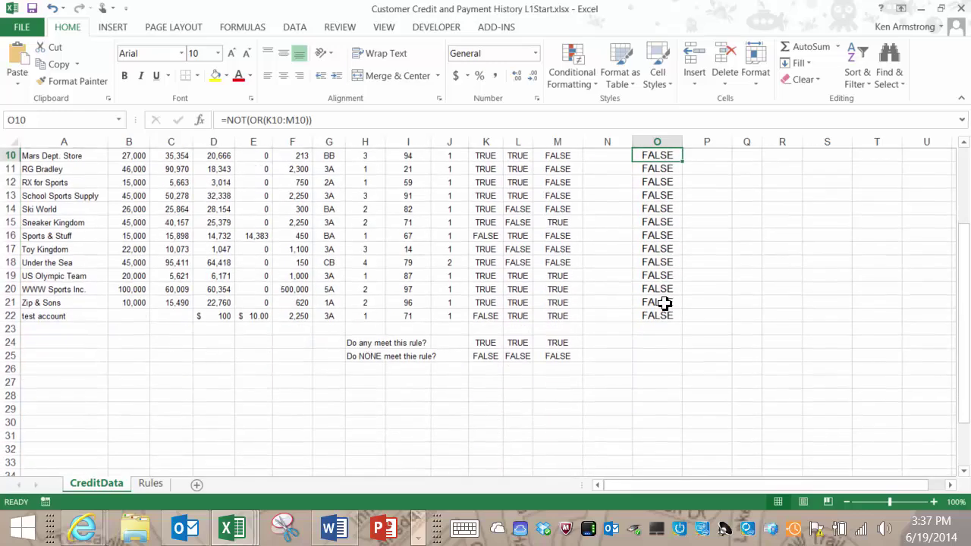
scroll(664, 304, up, 2)
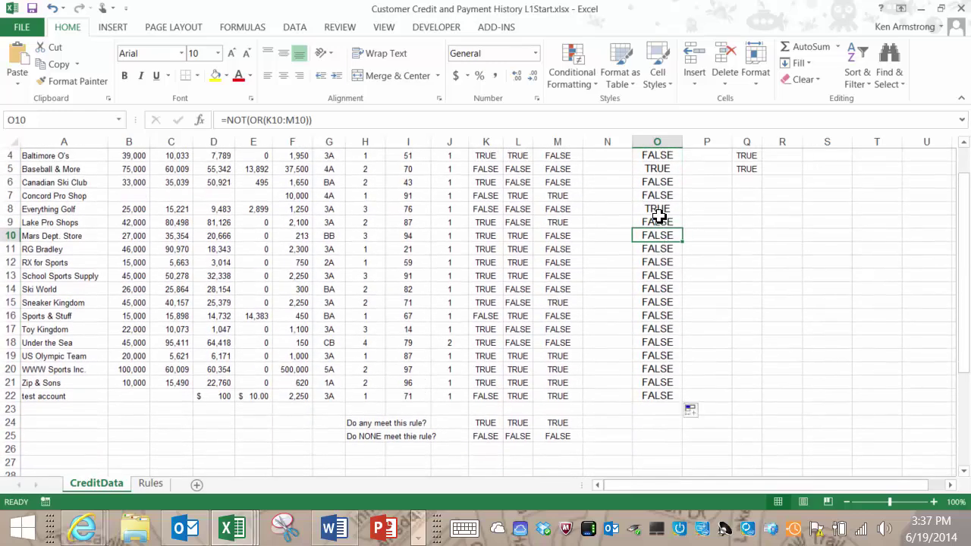
click(657, 215)
scroll(683, 239, up, 1)
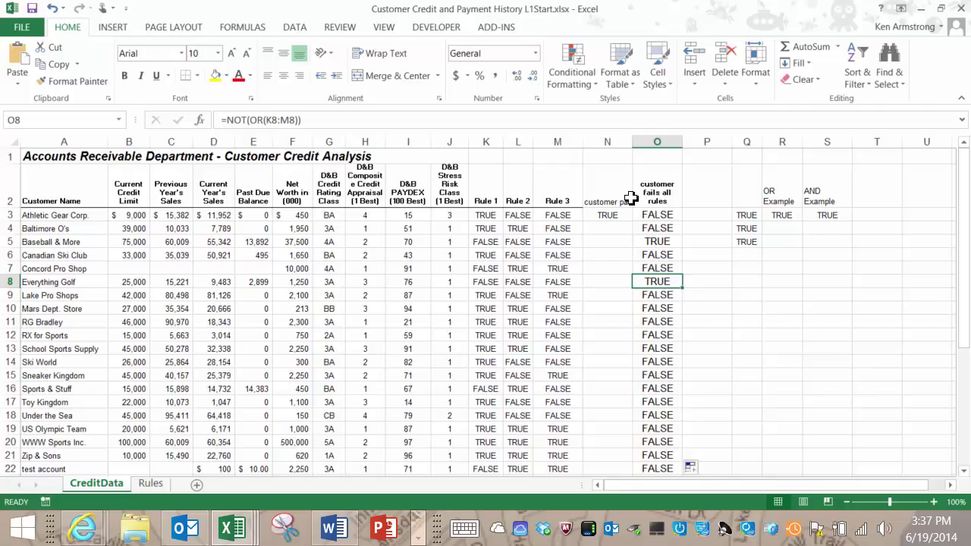
- Apply the Rule 3 header's formatting from M2 to the N2 header with Format Painter
click(611, 191)
click(671, 191)
click(557, 191)
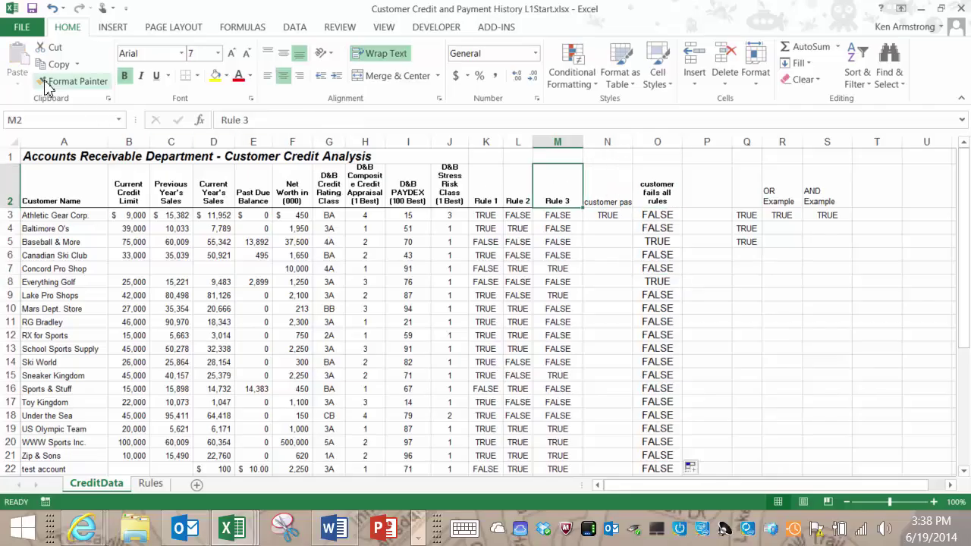
click(74, 81)
click(622, 195)
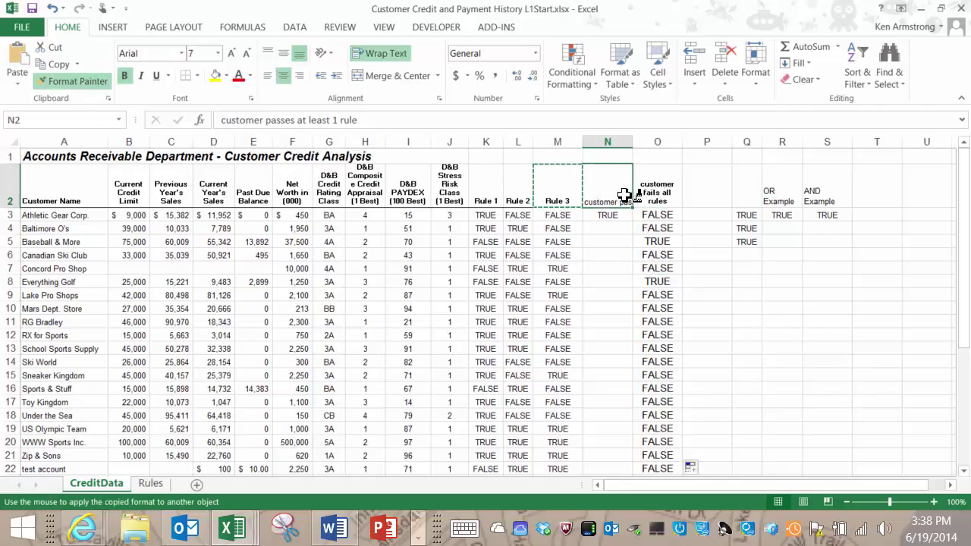